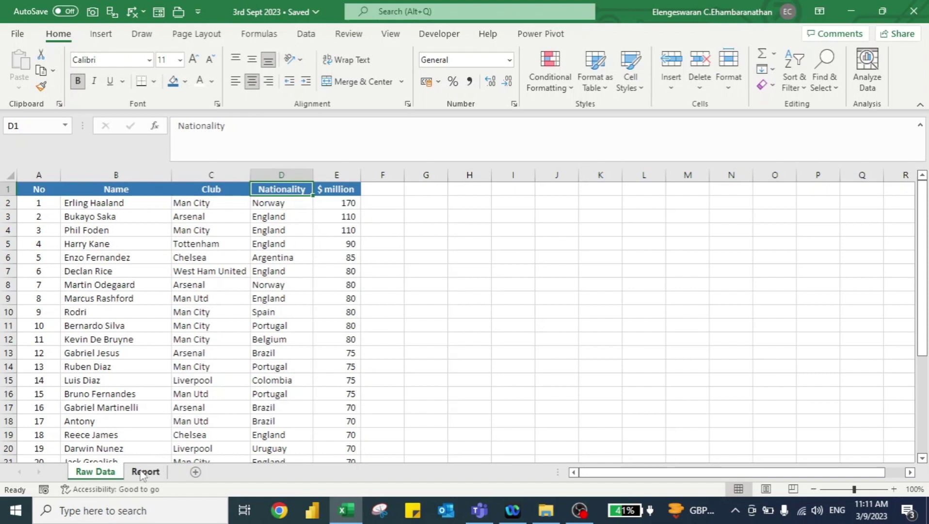
On the Report sheet, pick Erling Haaland and then Bukayo Saka from the C3 player dropdown
left_click(142, 473)
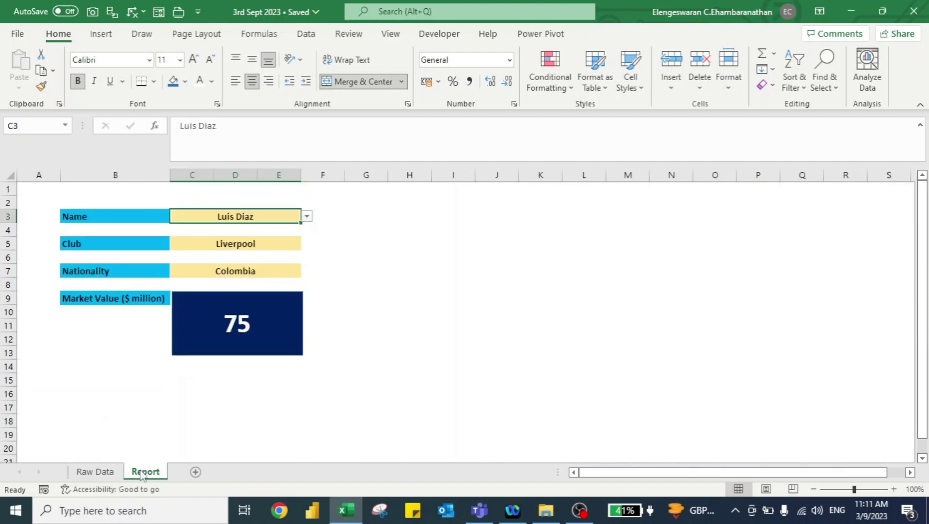
left_click(307, 217)
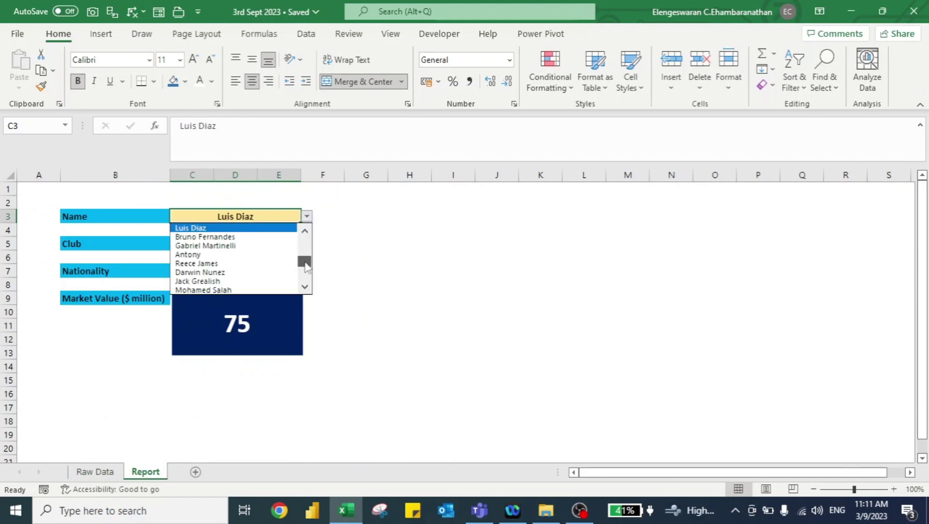
left_click_drag(304, 261, 305, 240)
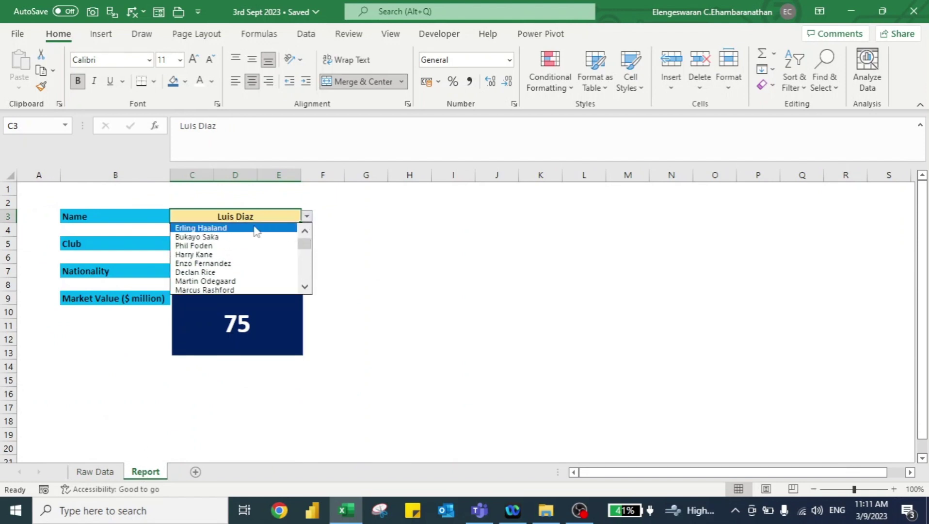
left_click(255, 229)
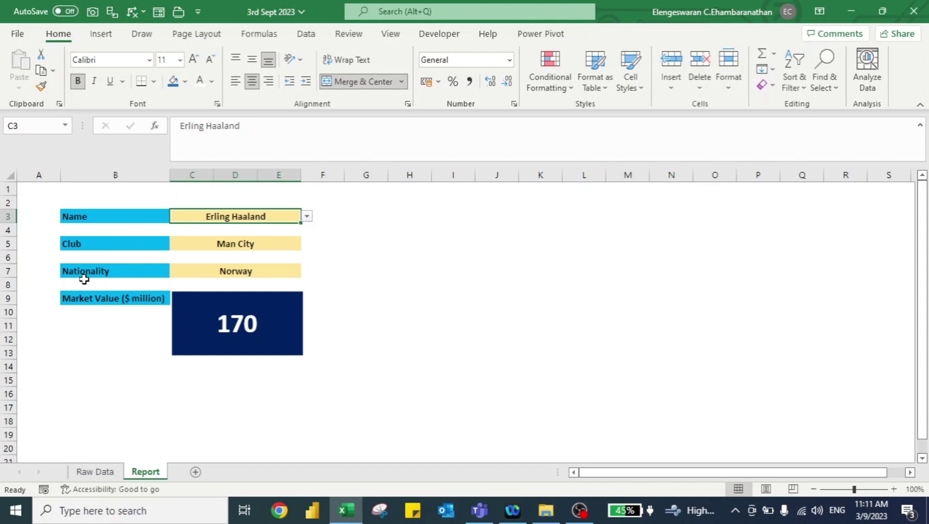
left_click(307, 217)
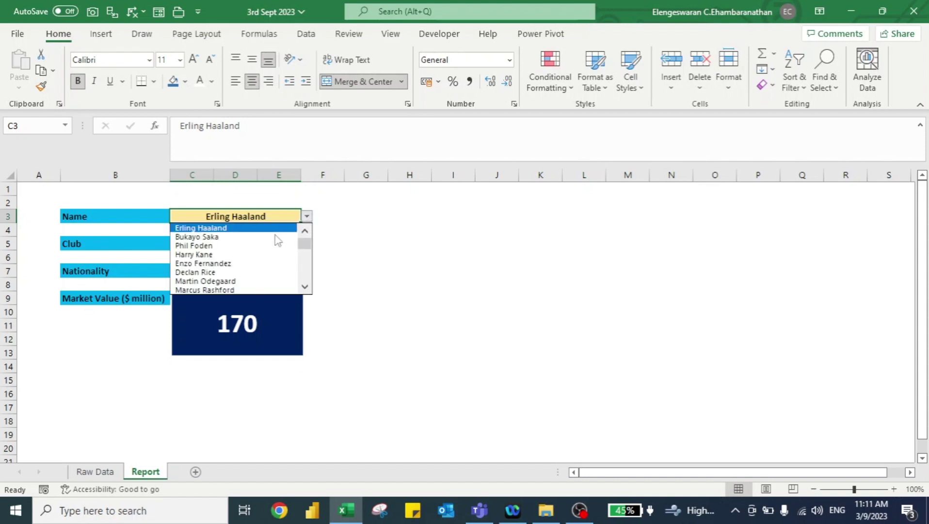
left_click(246, 237)
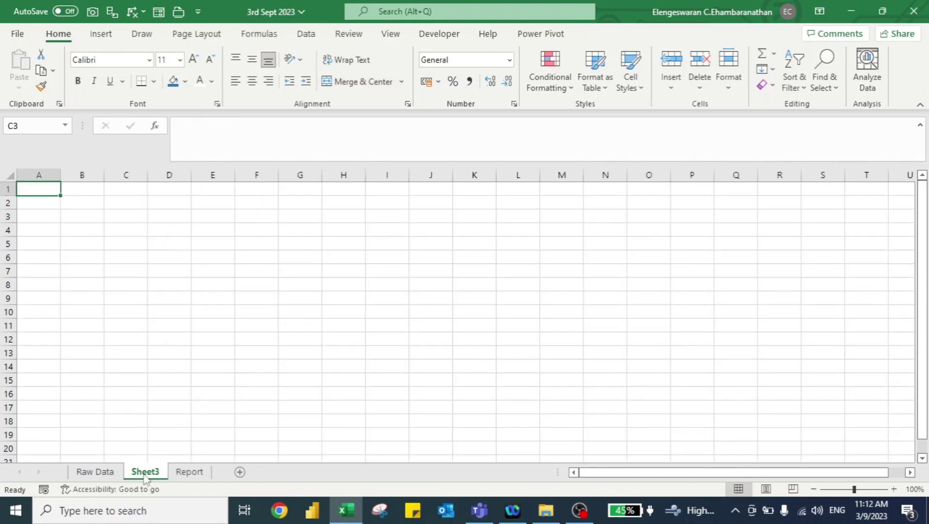
Copy the Report labels into Sheet3 starting at B2 and autofit column B
left_click(189, 471)
left_click(108, 211)
key("shift+Down")
key("shift+Down")
key("shift+Down")
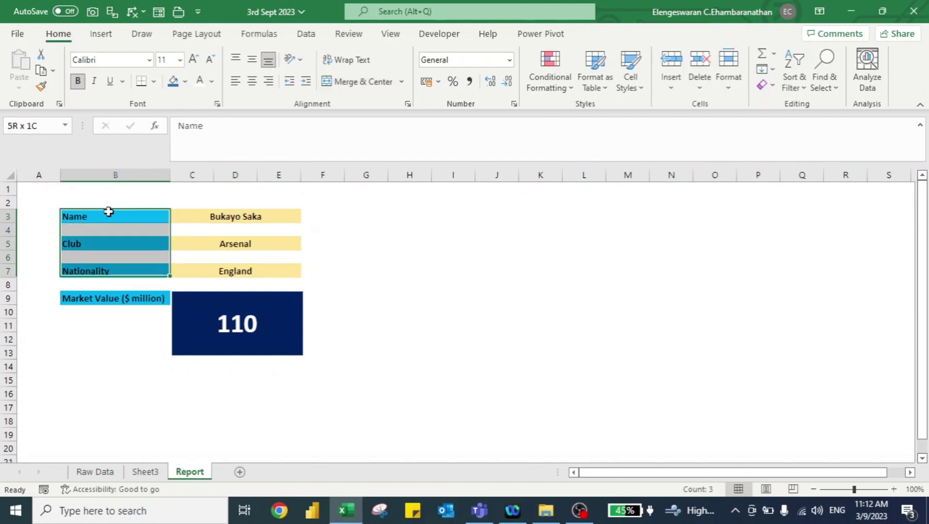
key("ctrl+c")
key("ctrl+Page_Up")
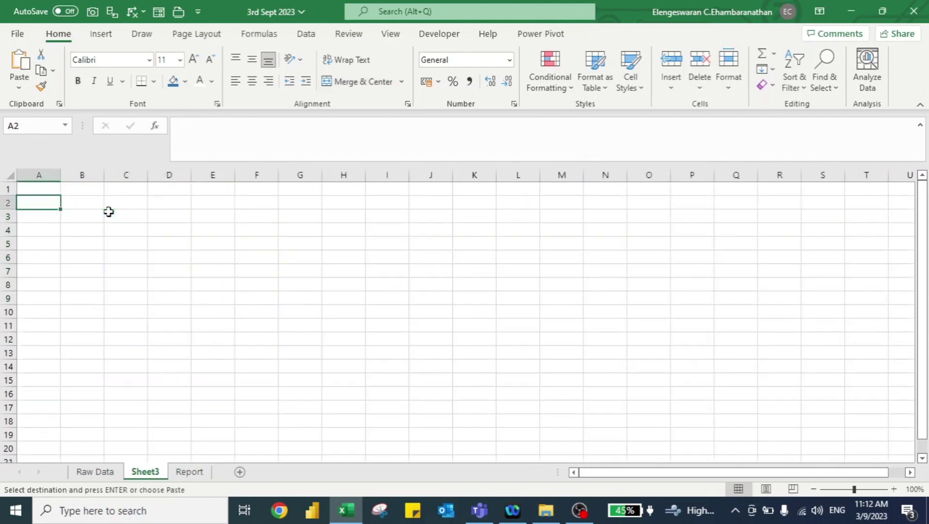
key("Right")
key("ctrl+v")
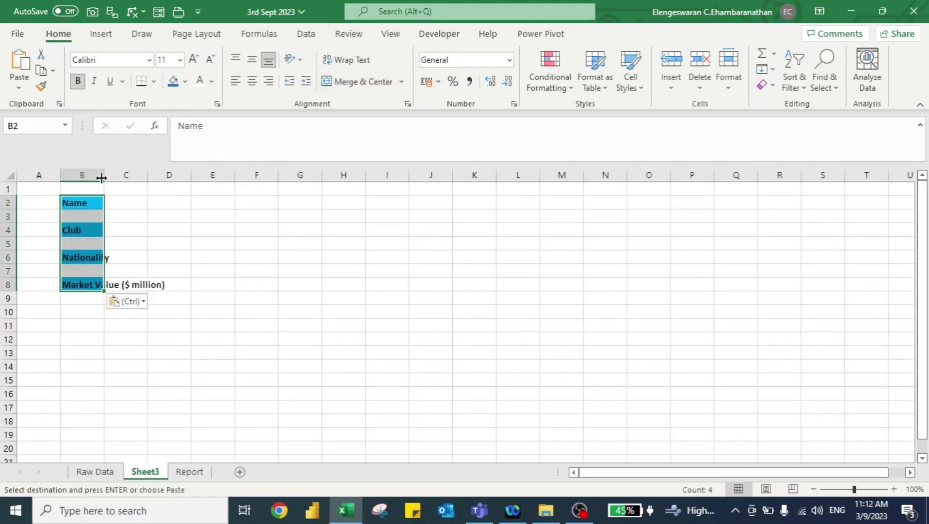
double_click(101, 178)
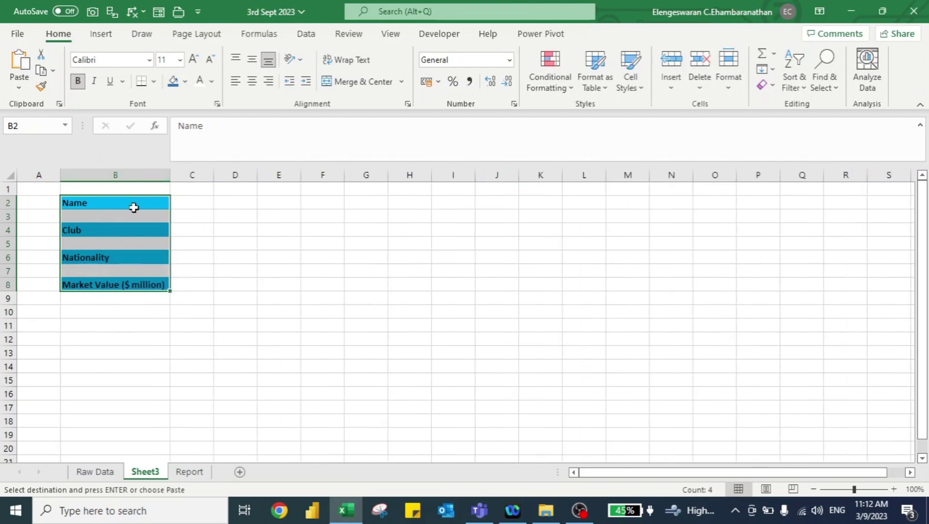
Merge C2:F2 and paste that merged cell beside Club, Nationality and Market Value
key("Right")
key("shift+Right")
key("shift+Right")
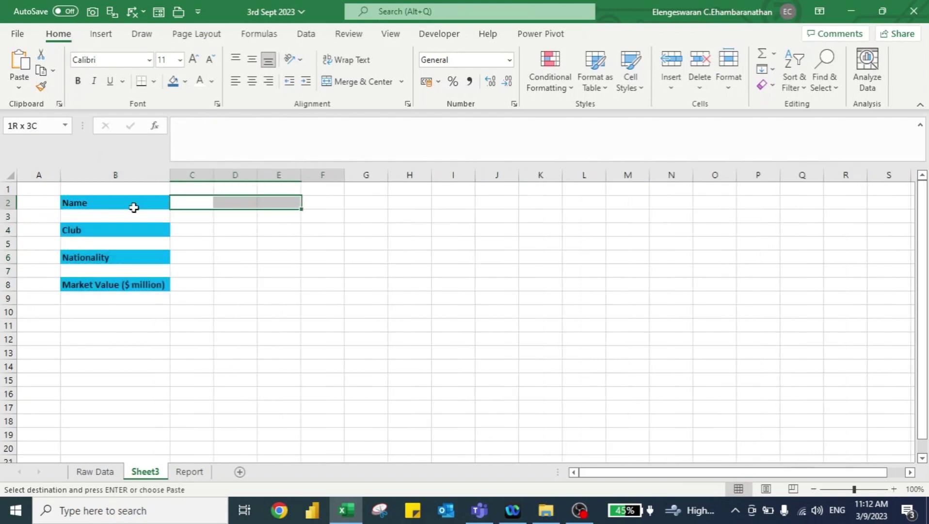
key("shift+Right")
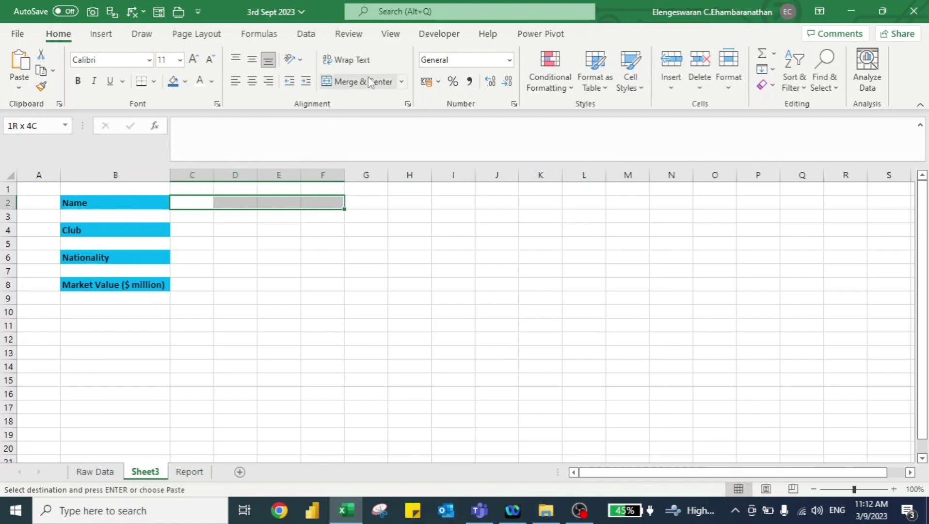
left_click(357, 81)
key("ctrl+c")
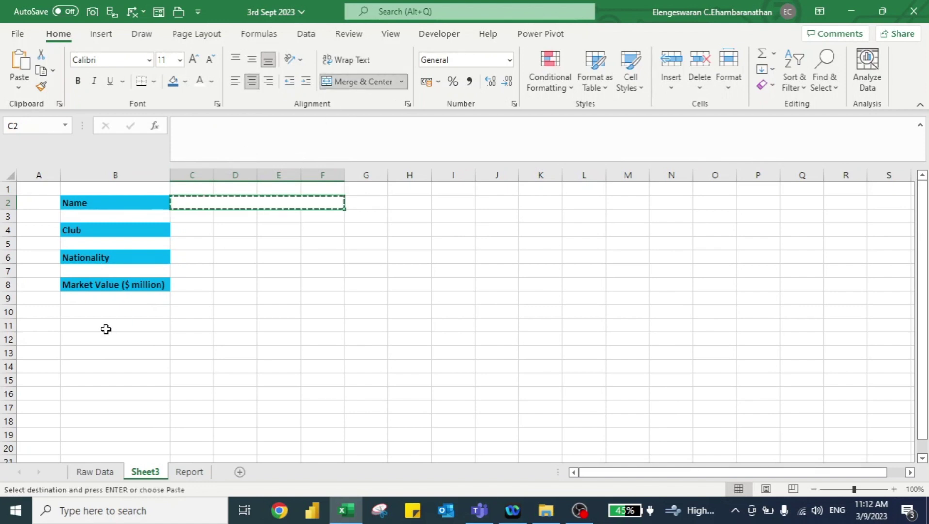
key("Down")
key("Down")
key("ctrl+v")
key("Down")
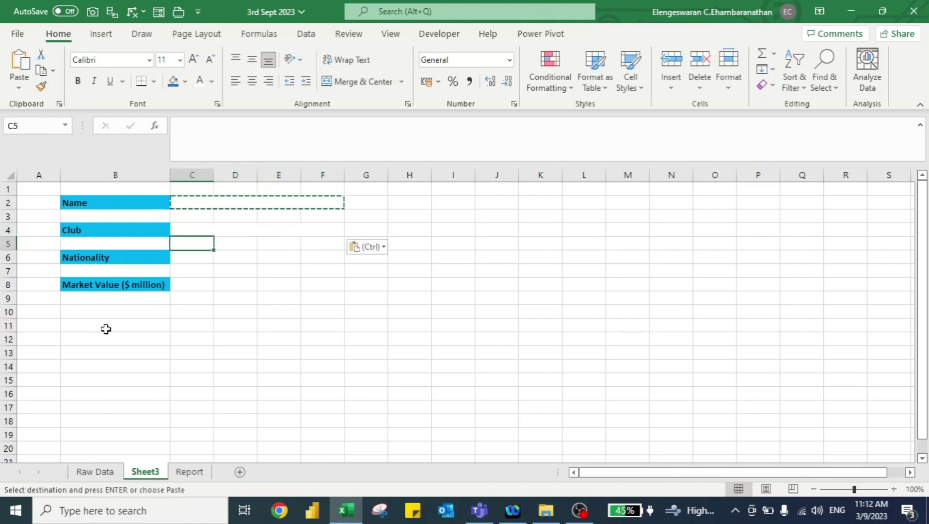
key("Down")
key("ctrl+v")
key("Down")
key("Down")
key("ctrl+v")
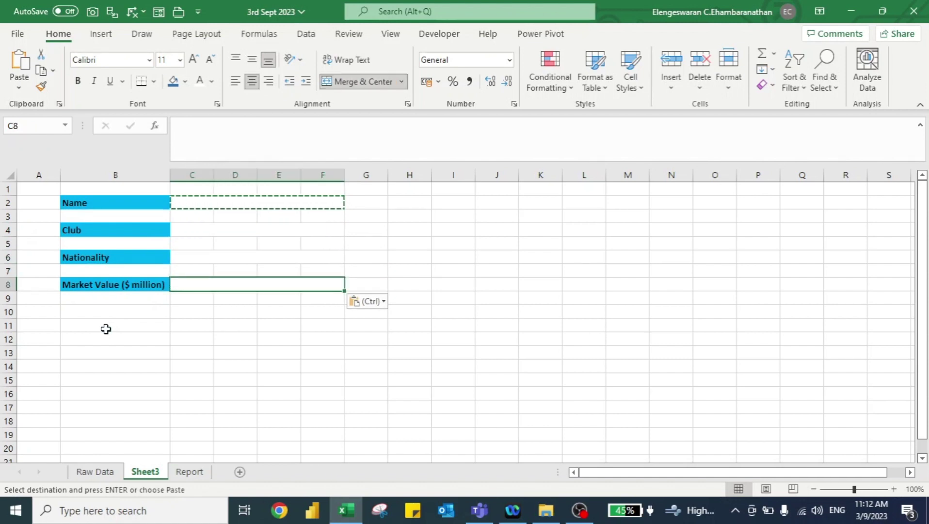
key("Up")
key("Up")
key("Up")
key("Up")
key("Up")
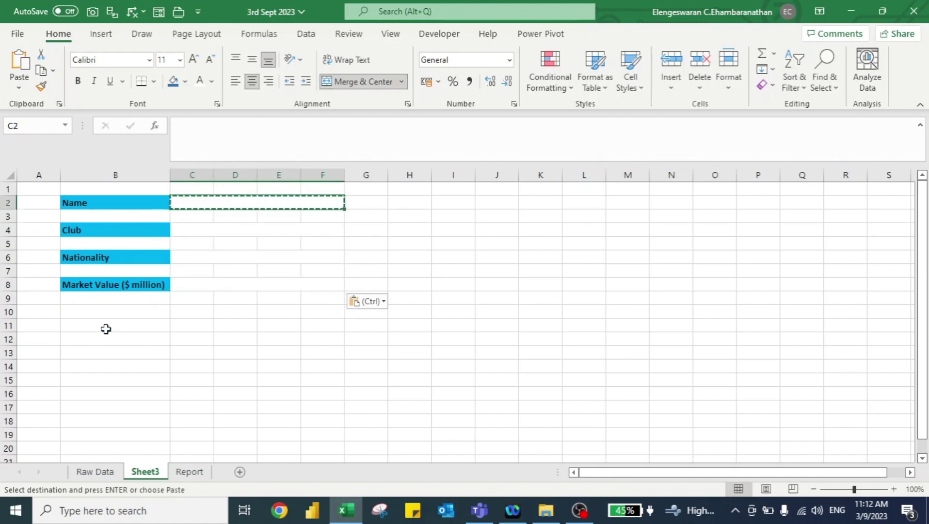
Fill the four merged value cells light gold
left_click(194, 232)
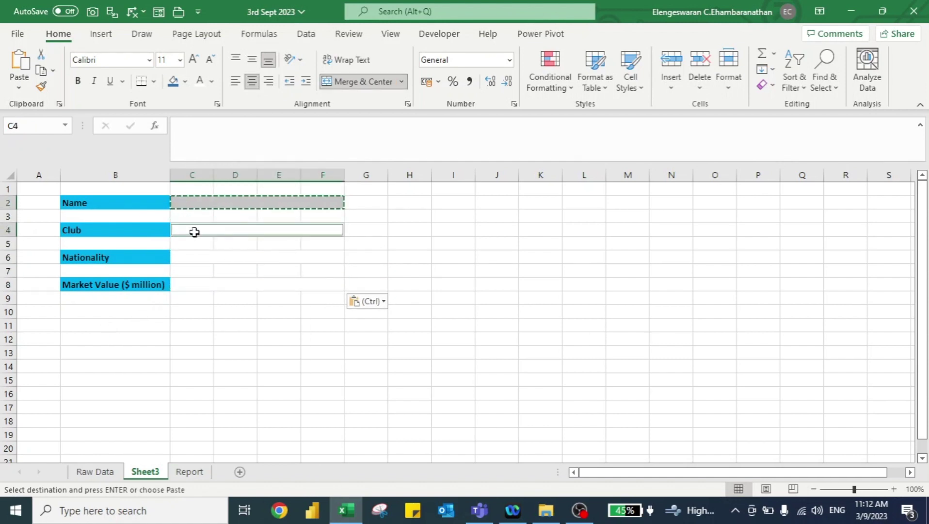
left_click(196, 258)
left_click(190, 286)
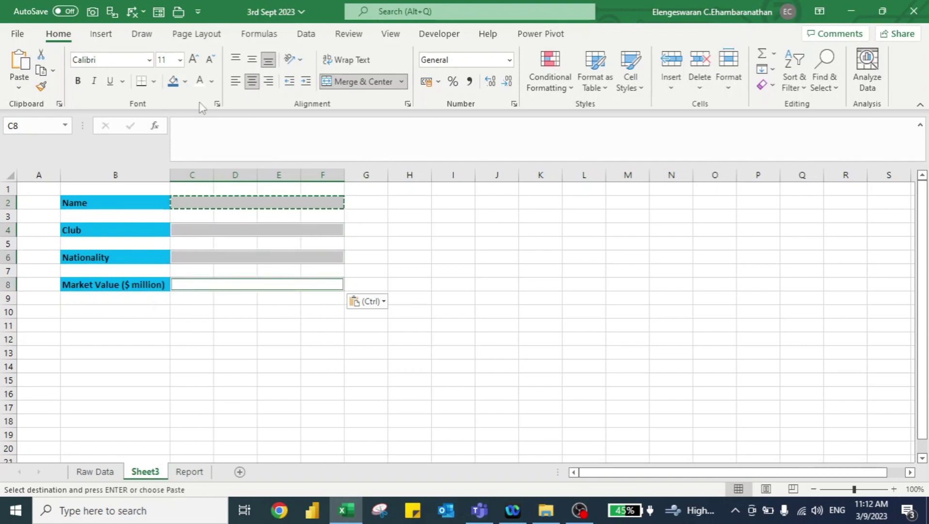
left_click(186, 81)
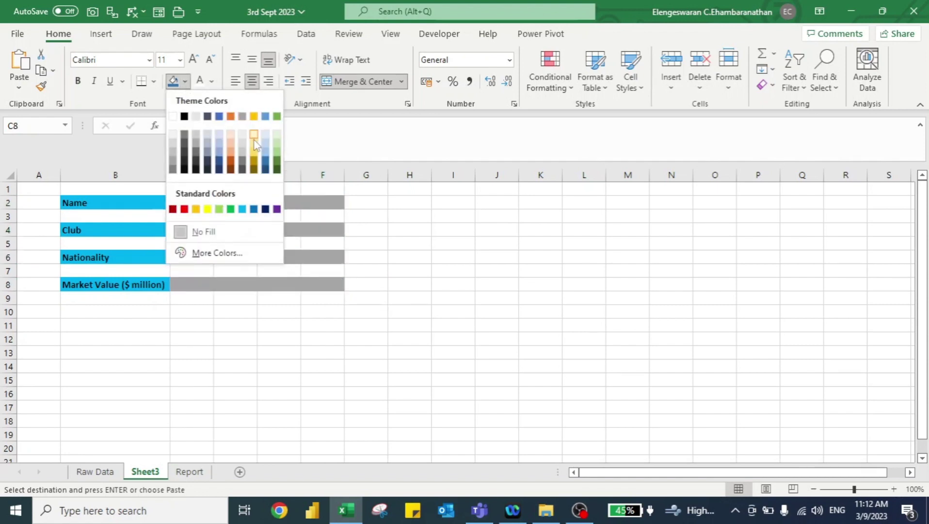
left_click(255, 146)
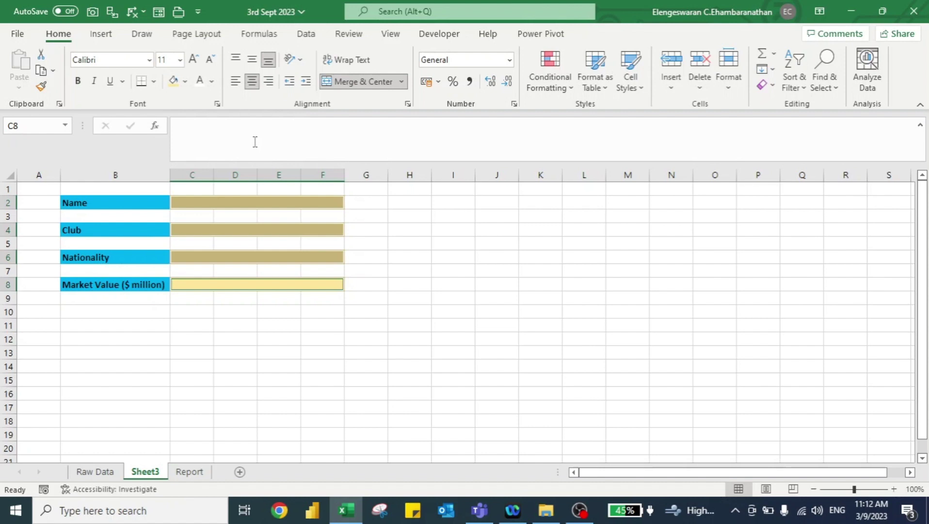
left_click(257, 328)
left_click(200, 204)
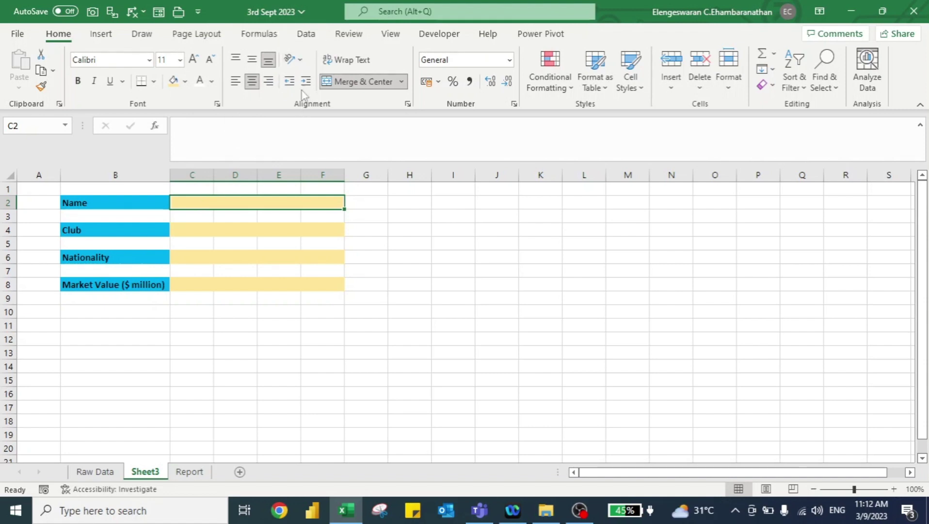
Add a list validation to C2 sourced from the Name column (B) of Raw Data
left_click(310, 34)
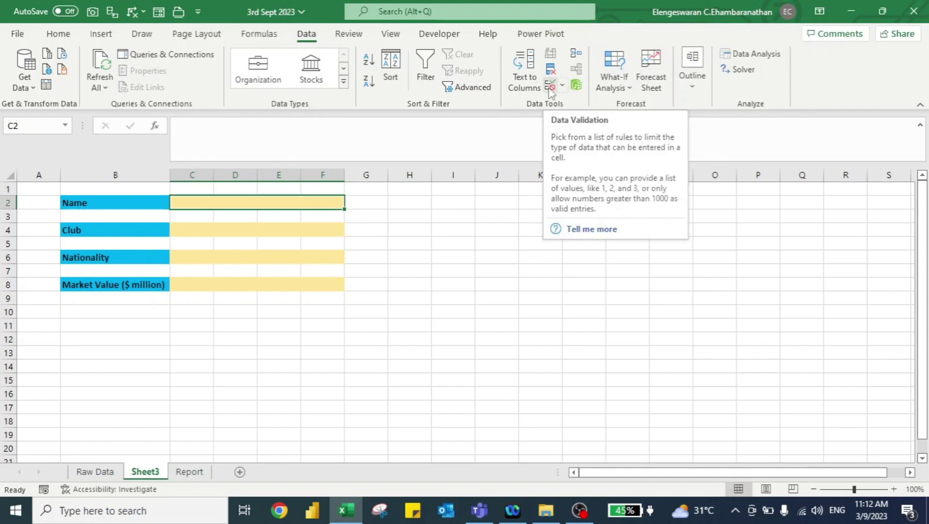
left_click(550, 88)
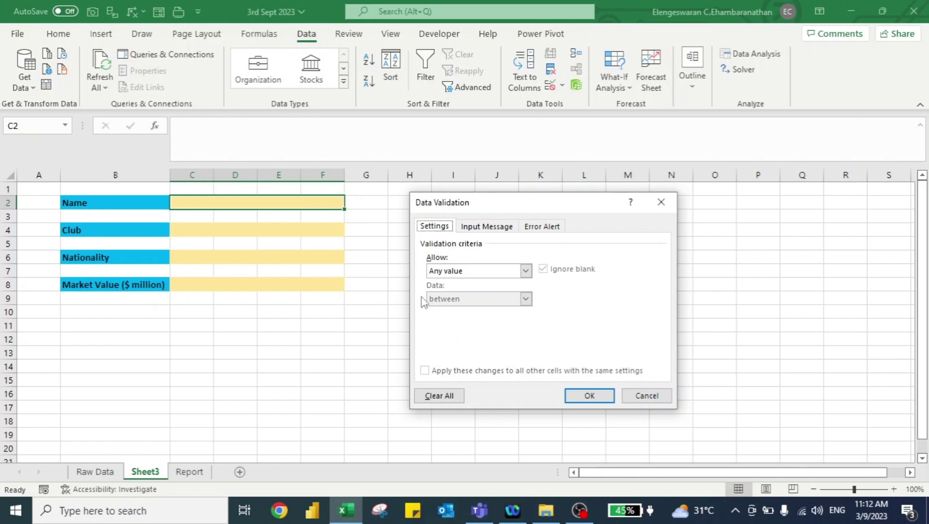
left_click(525, 271)
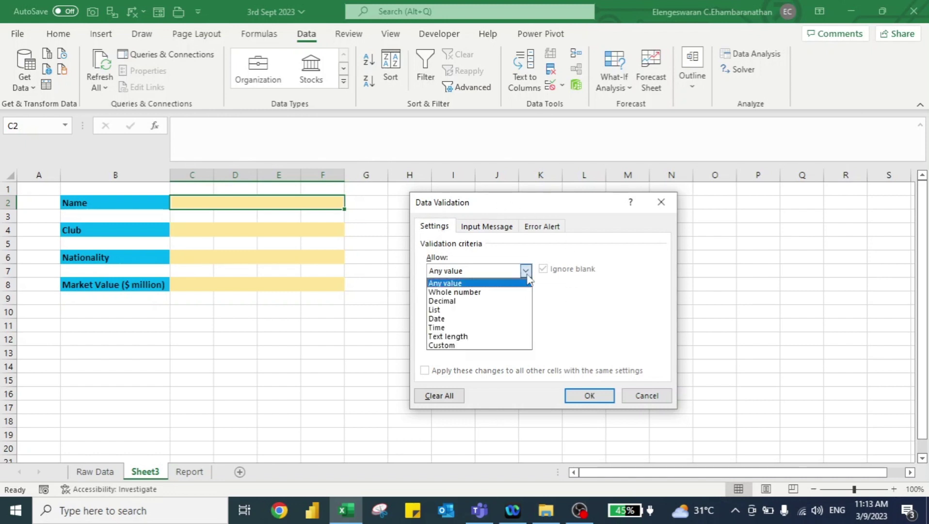
left_click(490, 310)
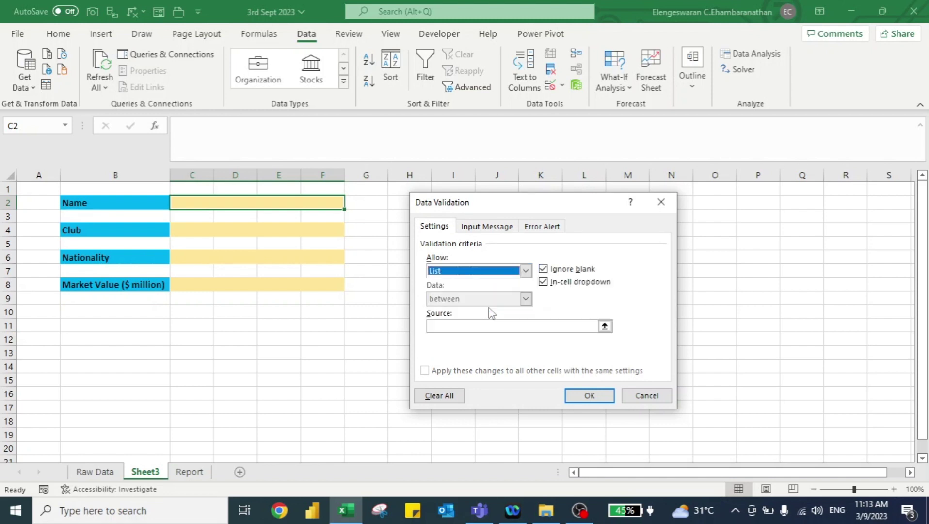
left_click(444, 326)
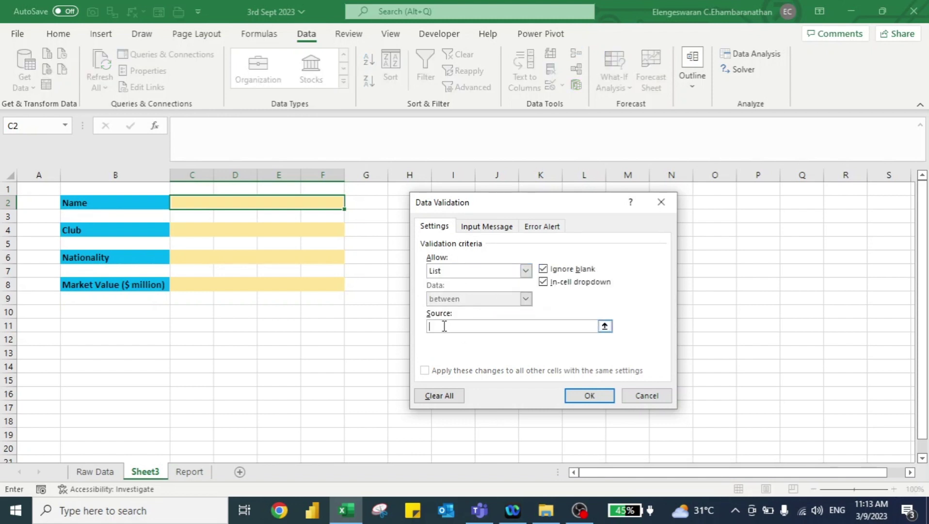
left_click(94, 471)
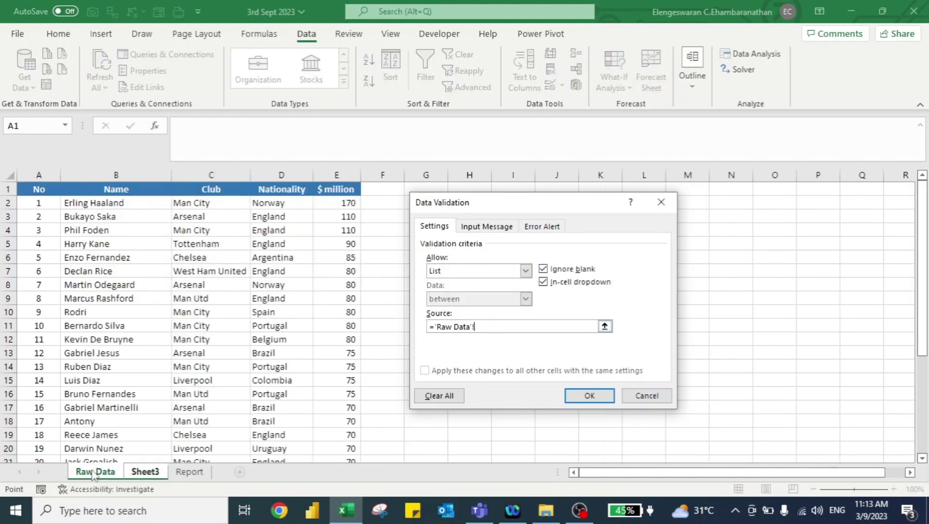
left_click(115, 204)
key("ctrl+shift+Down")
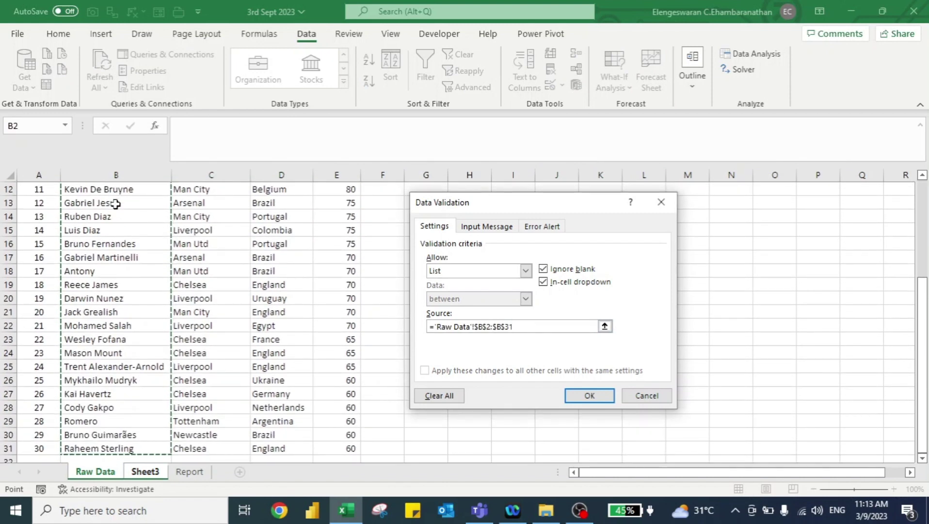
key("ctrl+shift+Down")
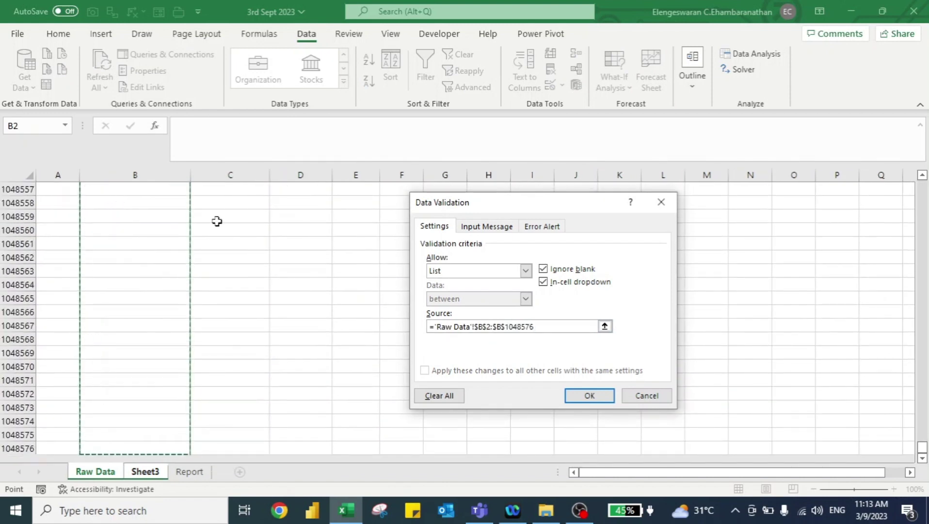
left_click(604, 401)
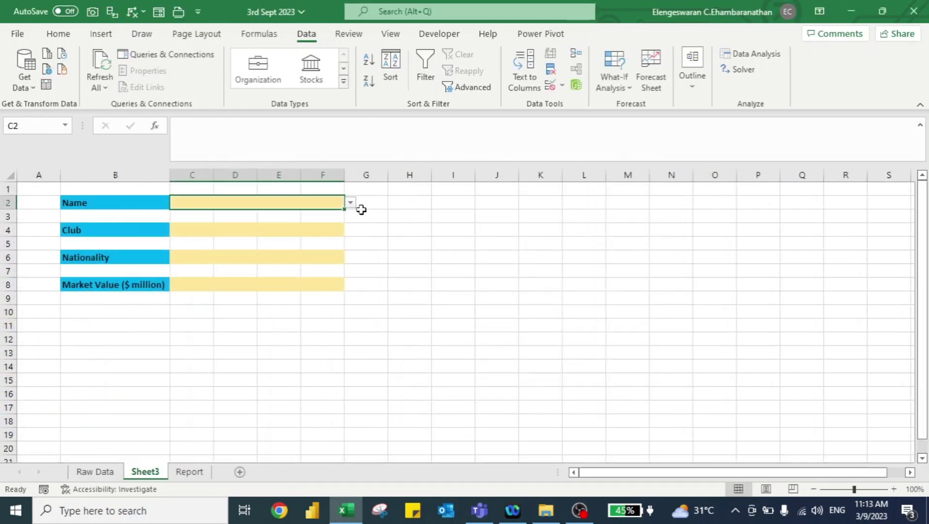
Try Harry Kane and Rodri in C2's dropdown, finishing on Bruno Fernandes
left_click(350, 203)
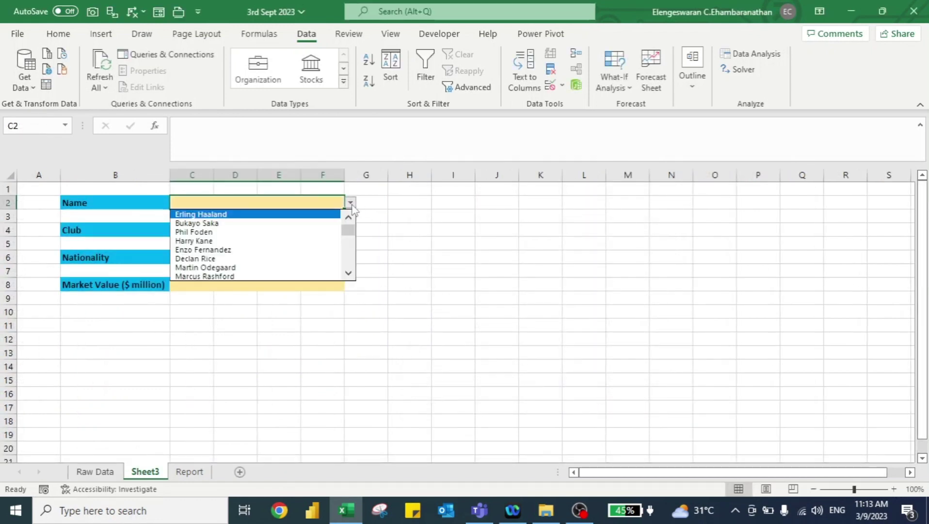
left_click(291, 241)
left_click(350, 202)
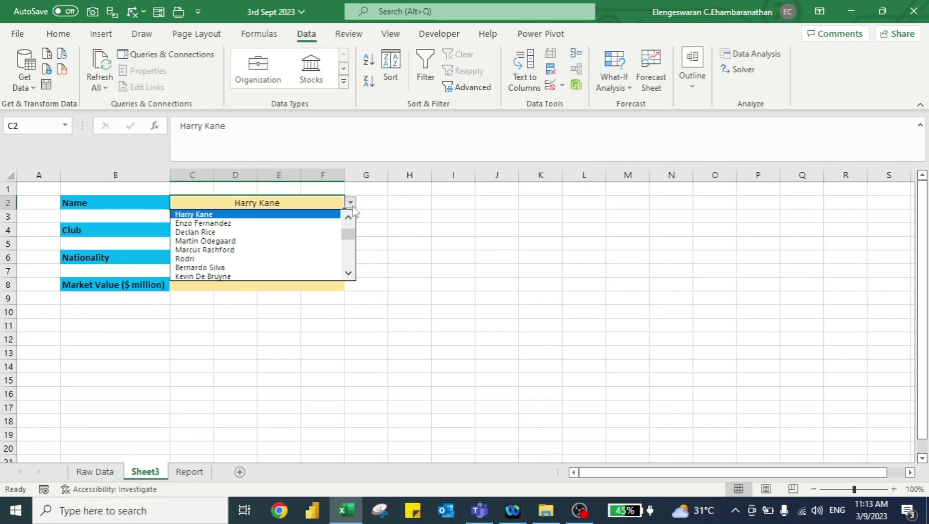
left_click(254, 257)
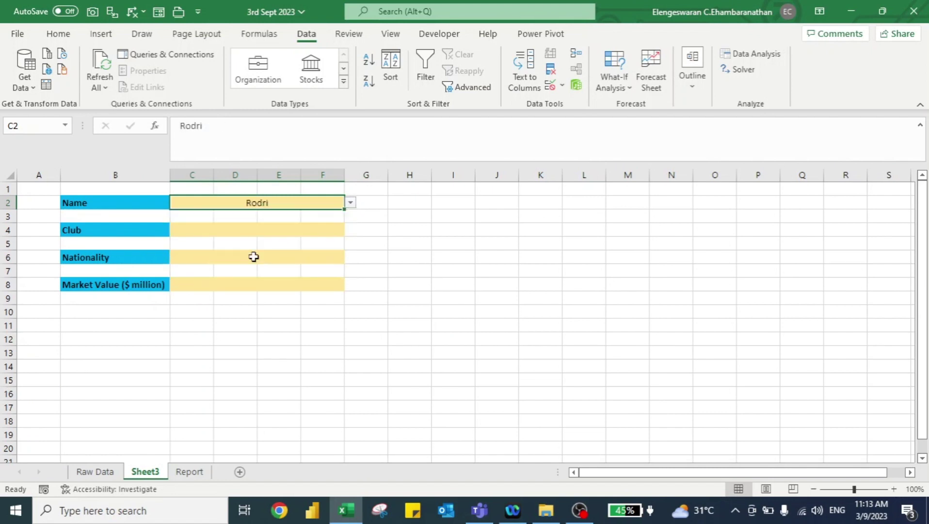
left_click(350, 203)
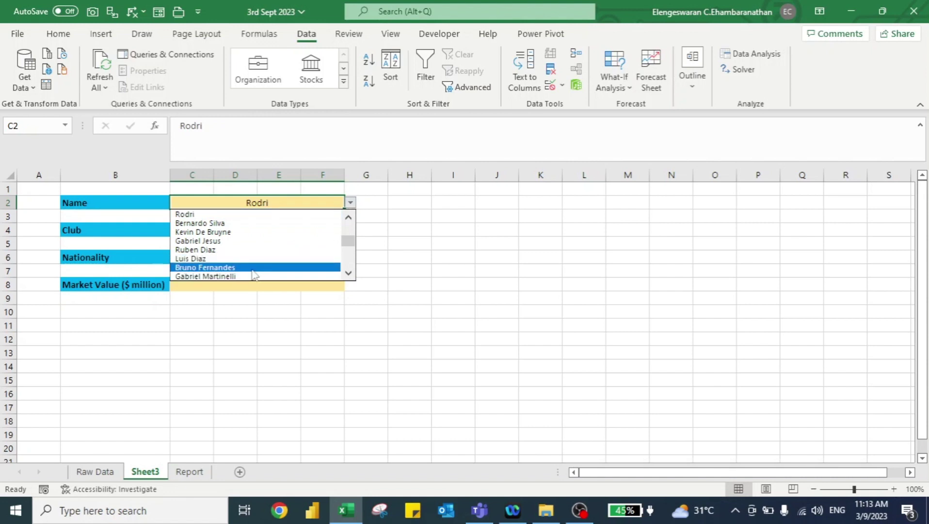
left_click(253, 268)
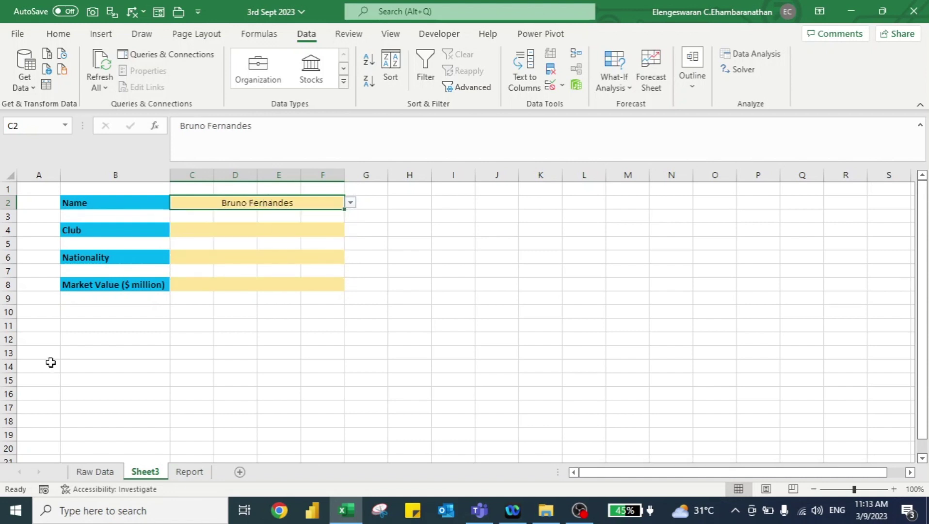
key("Down")
key("Down")
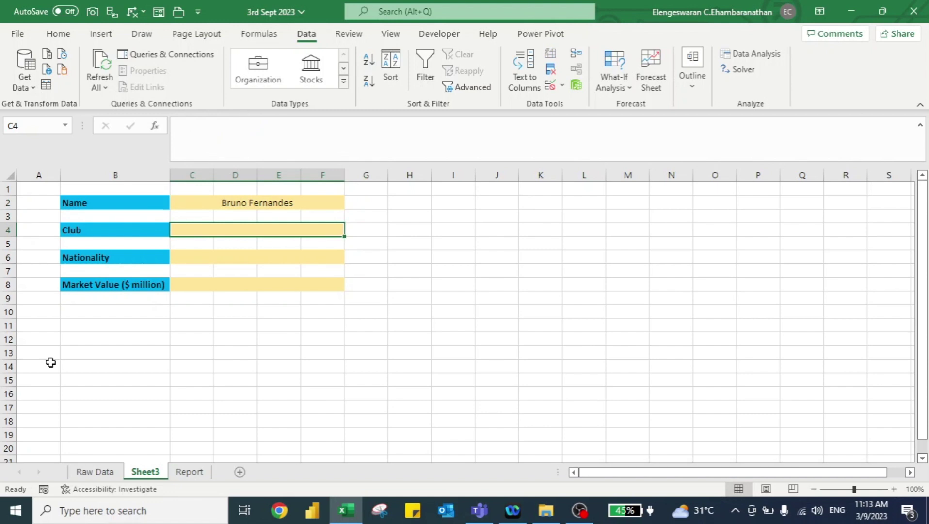
Enter =XLOOKUP($C$2,'Raw Data'!$B:$B,'Raw Data'!$C:$C) in C4 to return the player's club
type("=xl")
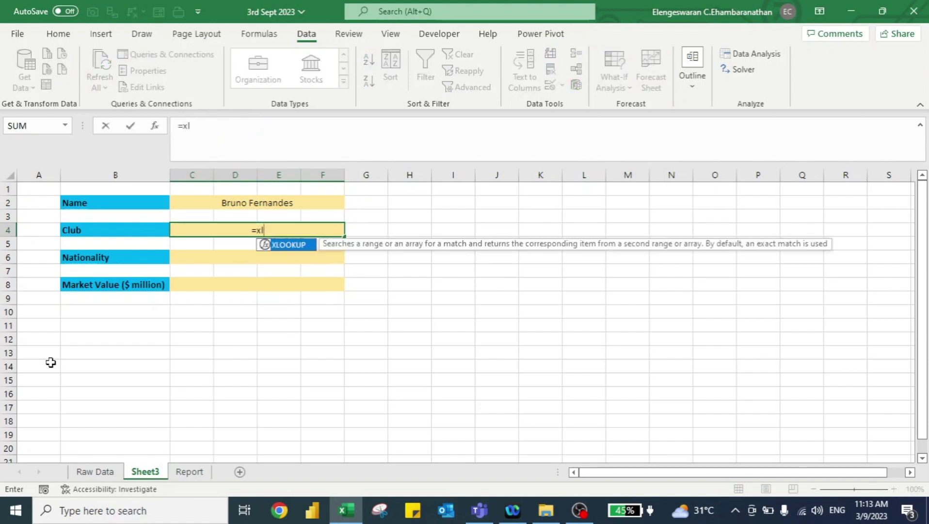
key("Tab")
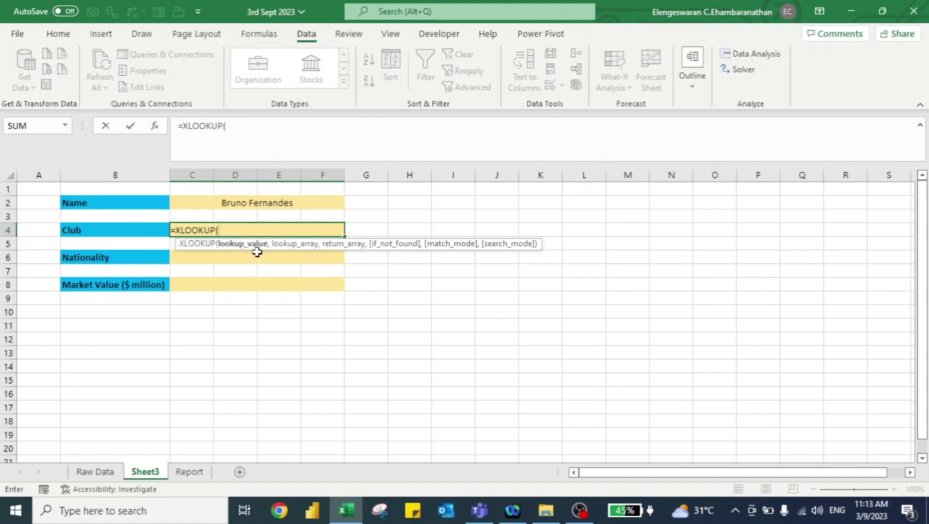
left_click(244, 203)
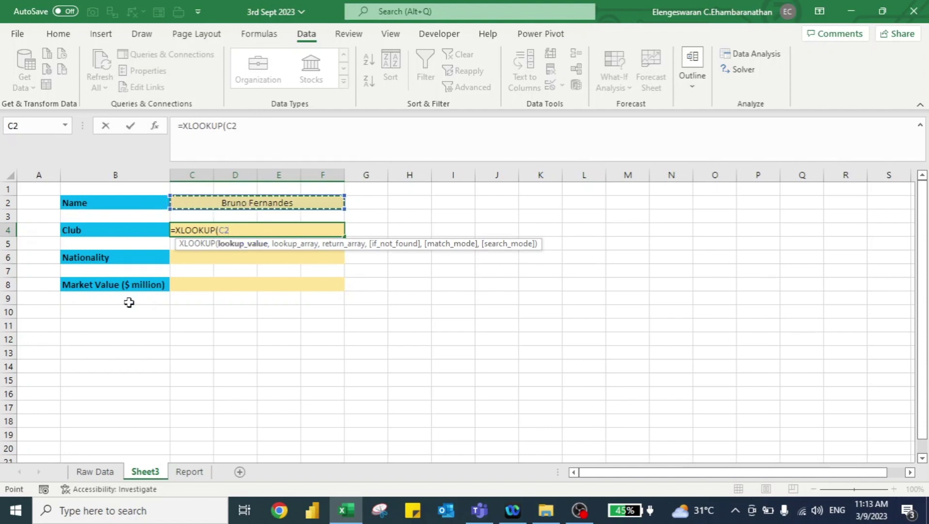
key("F4")
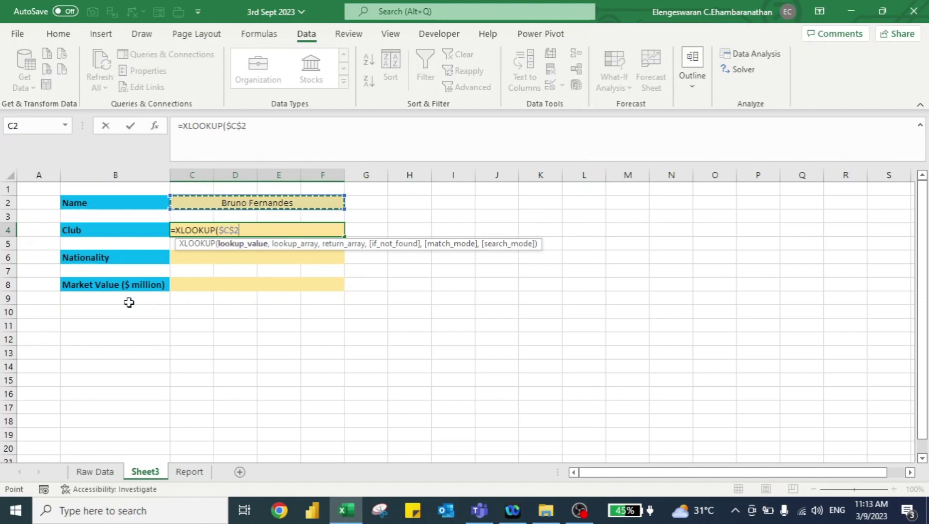
type(",")
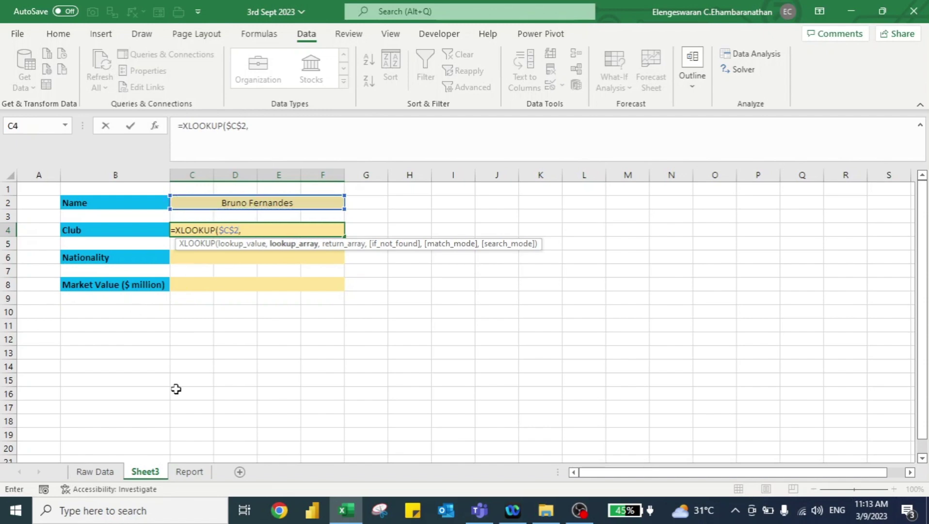
left_click(93, 472)
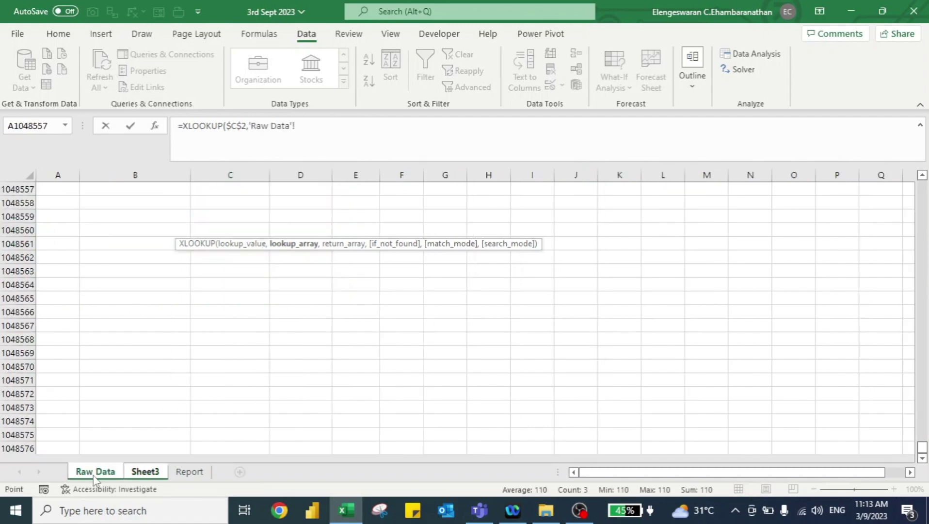
left_click(120, 375)
key("ctrl+Up")
key("ctrl+Up")
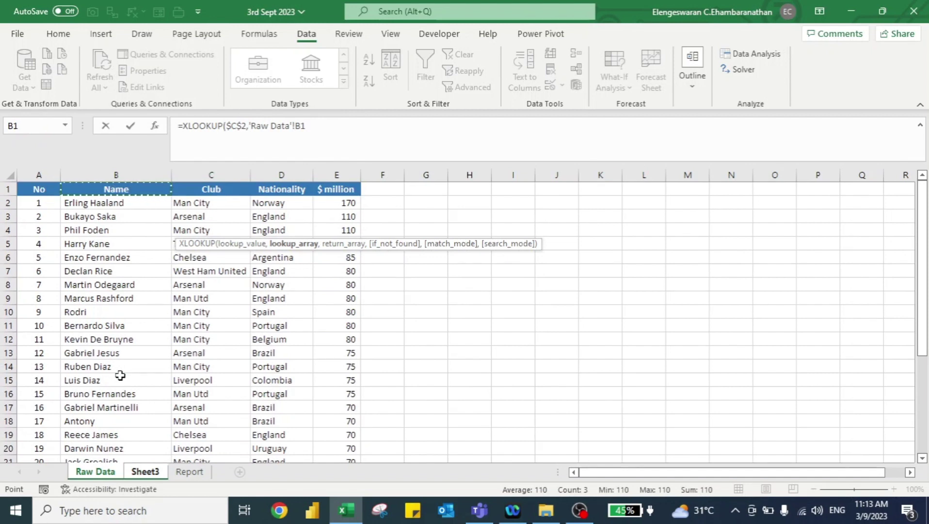
left_click(114, 174)
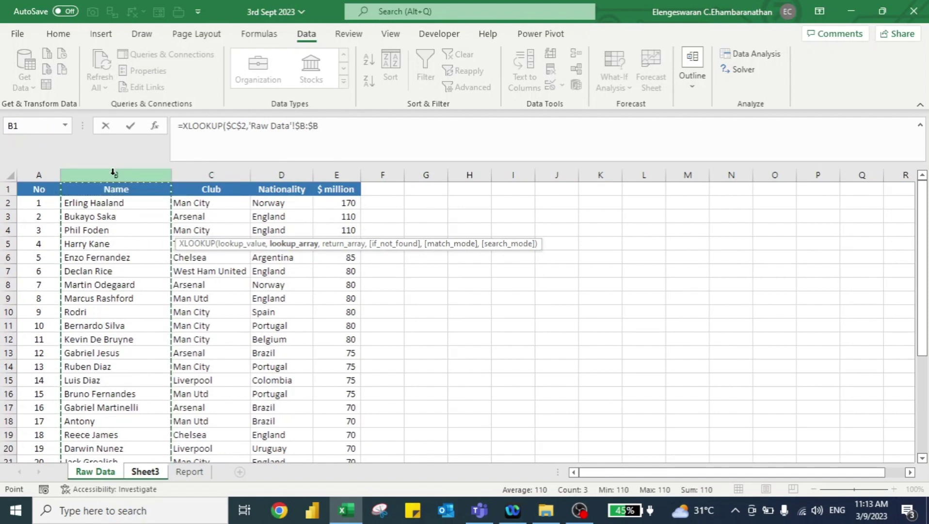
type(",")
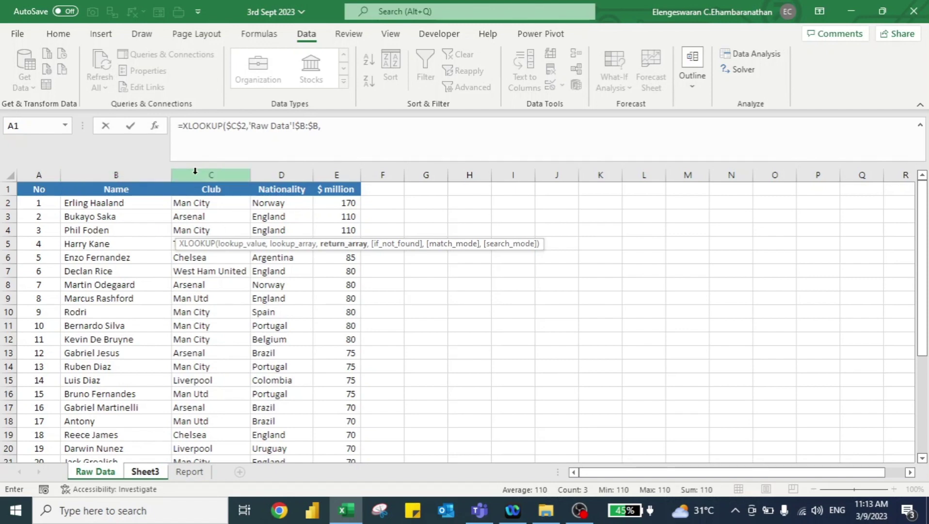
left_click(212, 171)
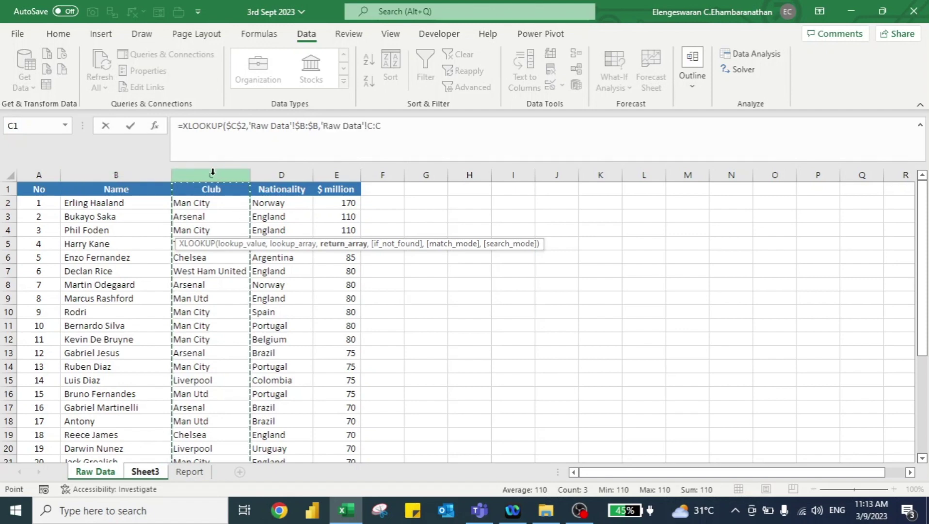
key("F4")
type(")")
key("Return")
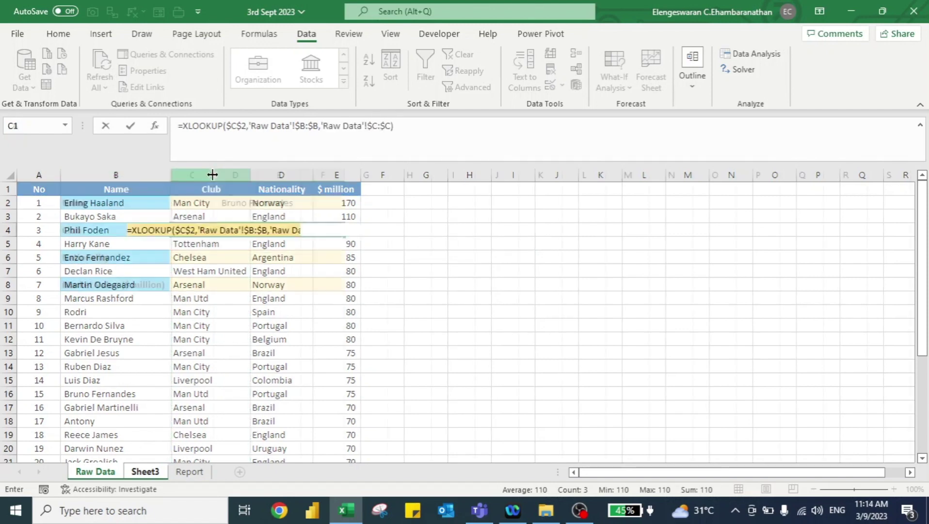
Switch C2 to Erling Haaland, then Martin Odegaard, so the Club cell shows Arsenal
left_click(339, 202)
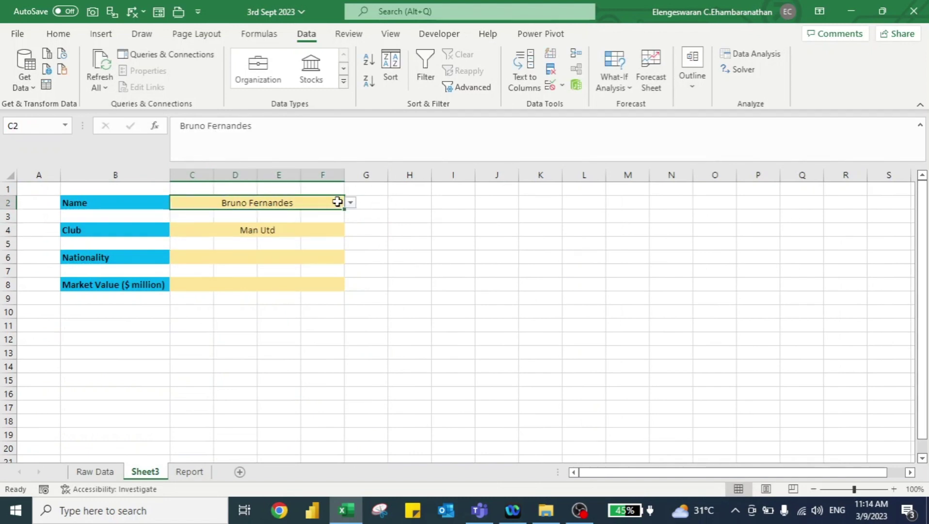
left_click(350, 202)
left_click_drag(350, 252, 349, 223)
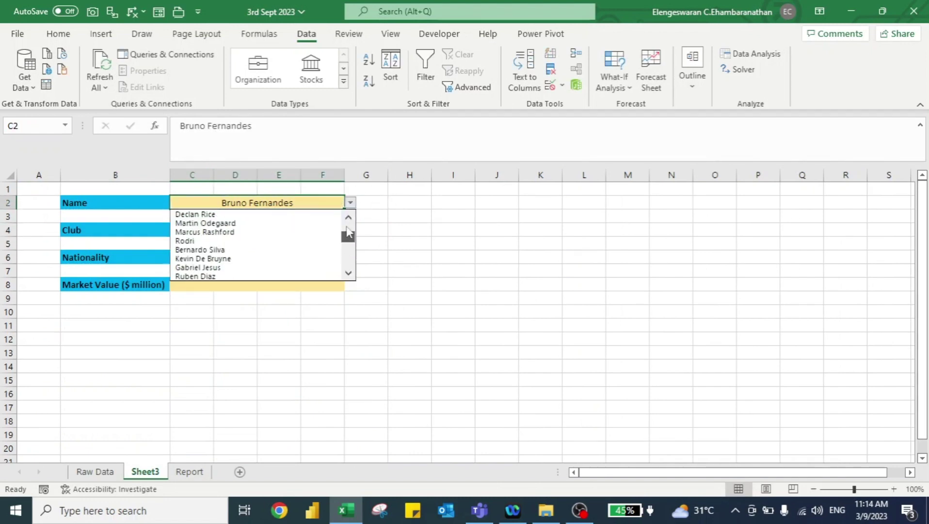
left_click(326, 214)
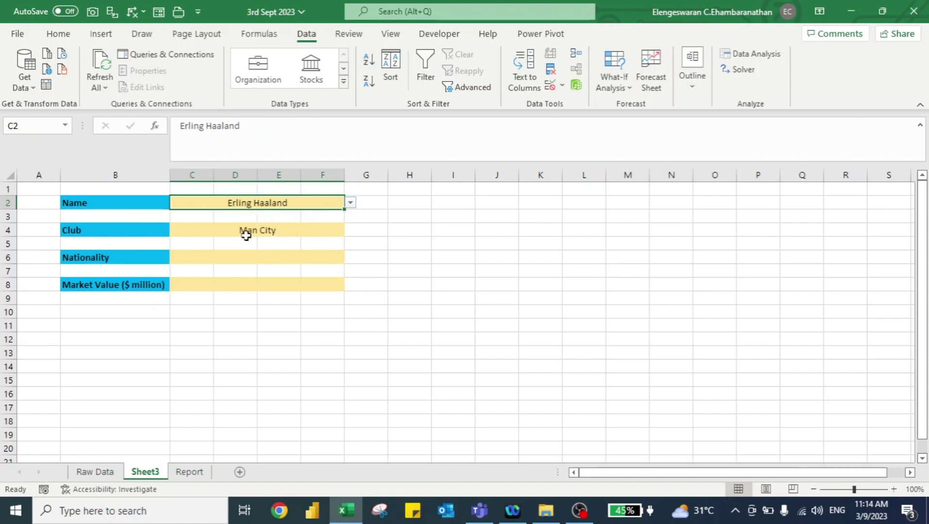
left_click(350, 204)
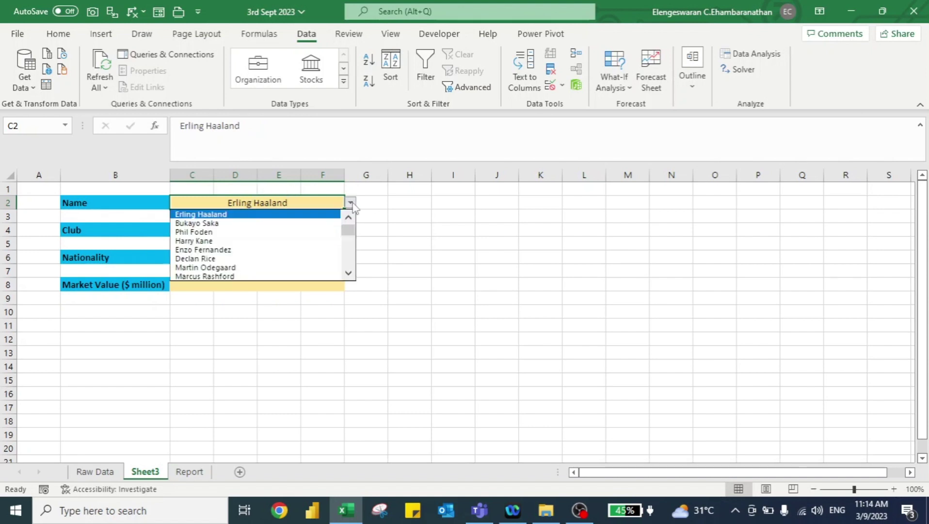
left_click(280, 267)
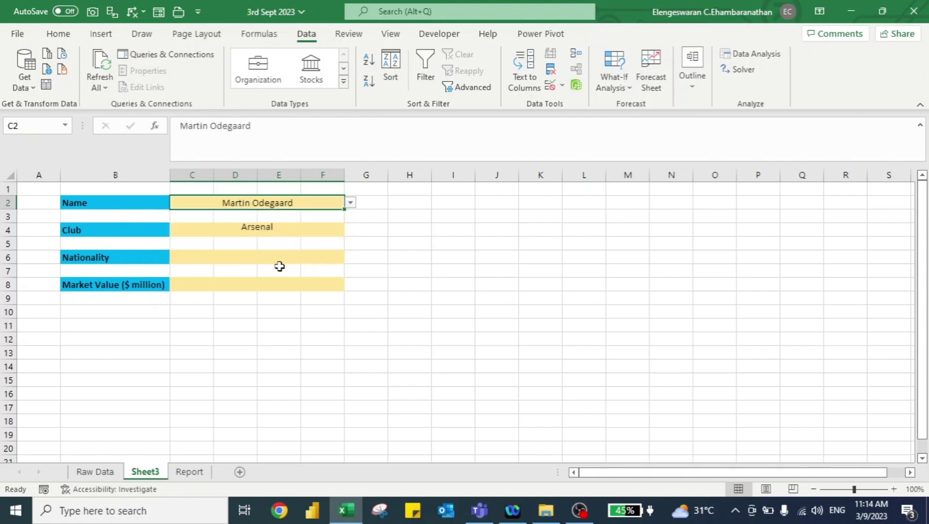
Paste the Club lookup formula, formulas only, into the Nationality cell C6
key("Down")
key("Down")
key("ctrl+c")
left_click(186, 263)
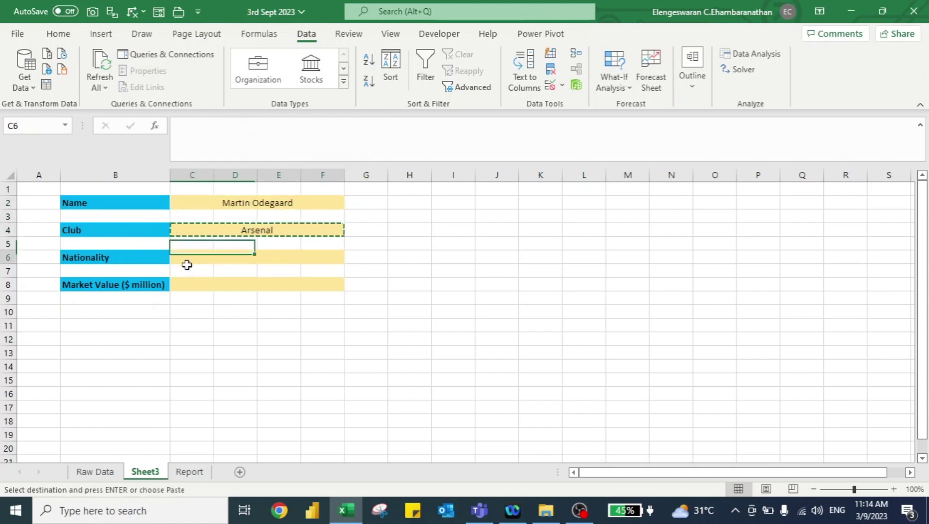
key("ctrl+alt+v")
key("f")
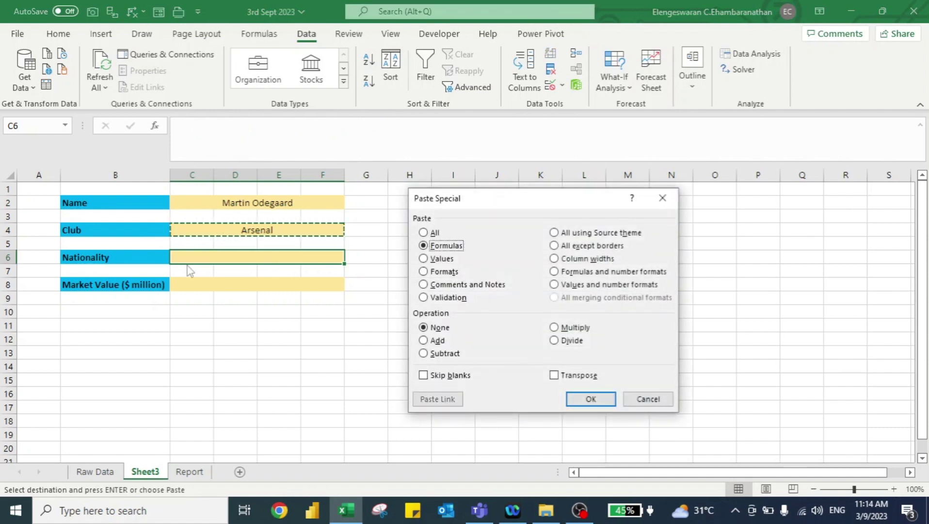
key("Return")
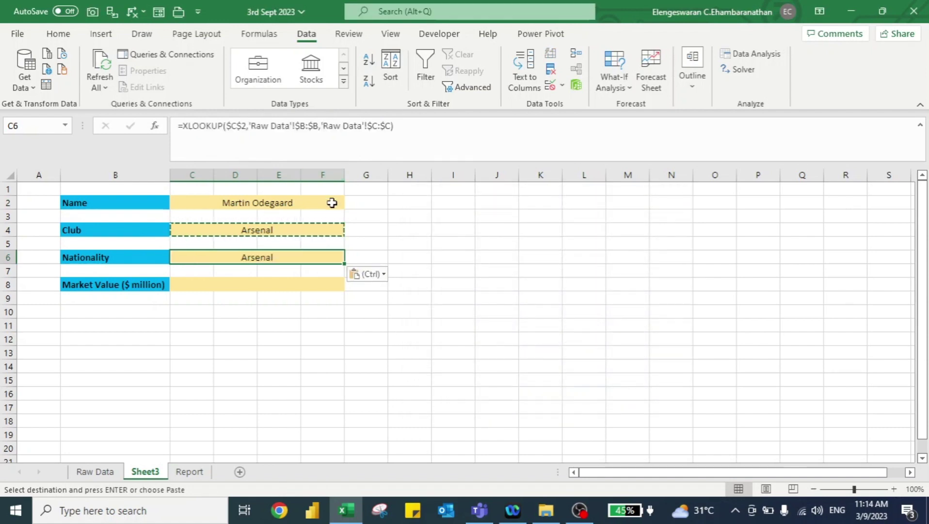
Change the Nationality formula's return range to Raw Data column D, showing Norway, and copy it
left_click(95, 471)
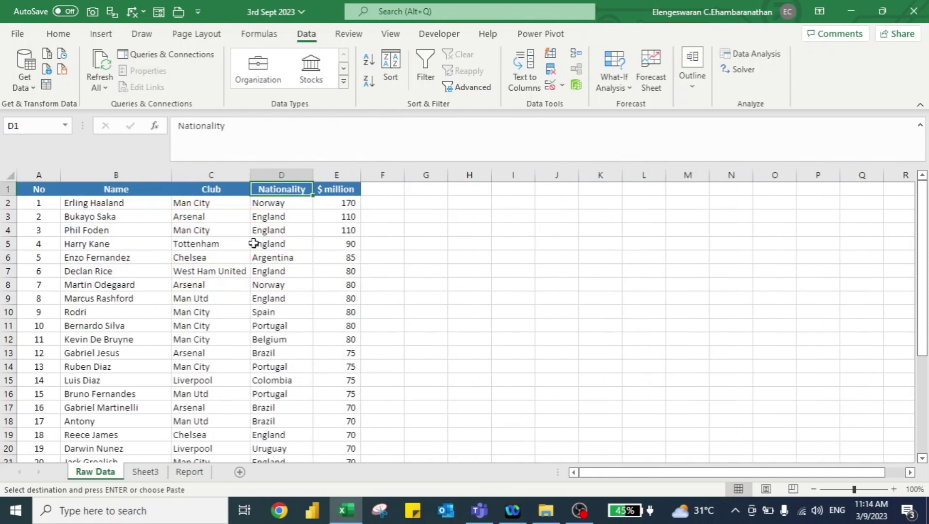
left_click(145, 471)
key("ctrl+v")
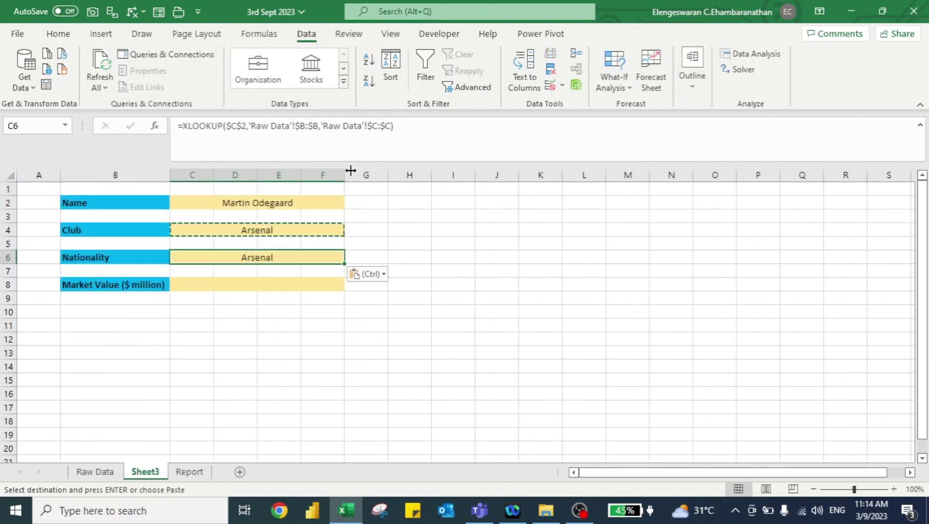
left_click(377, 127)
key("BackSpace")
type("d")
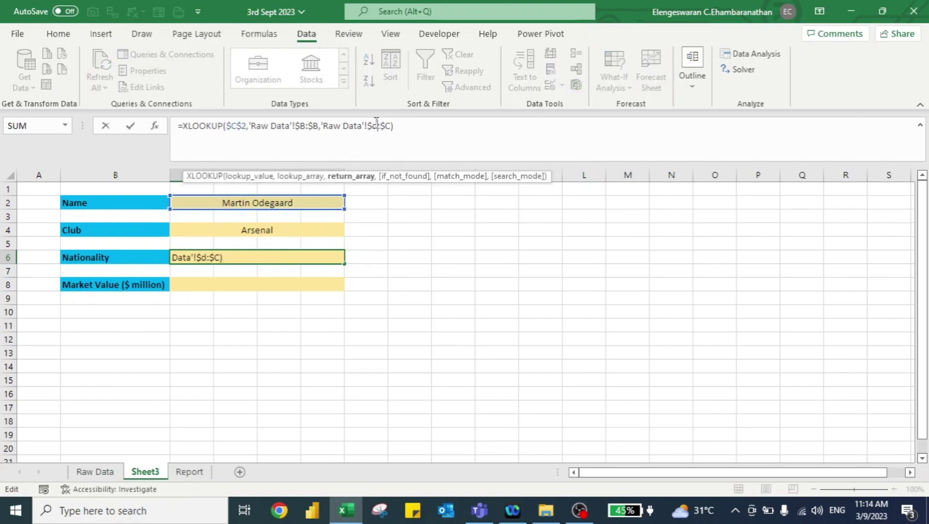
key("Return")
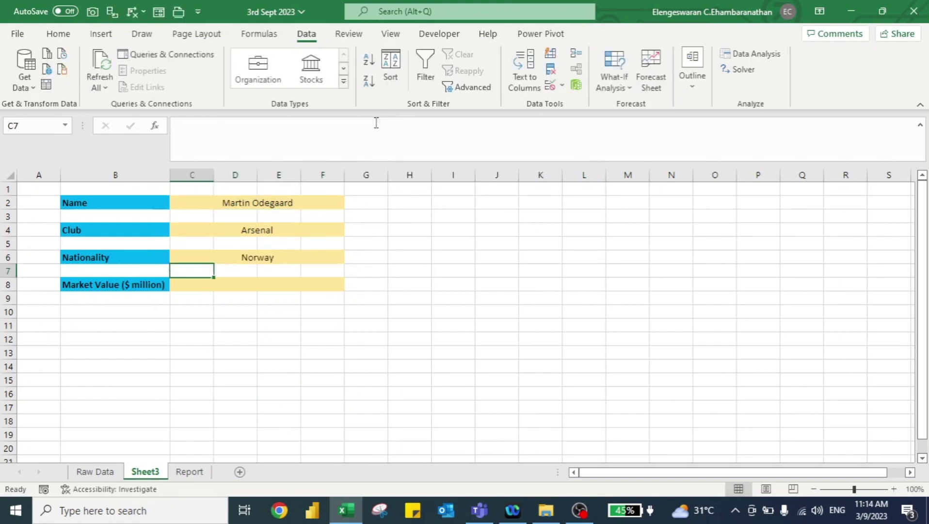
key("Up")
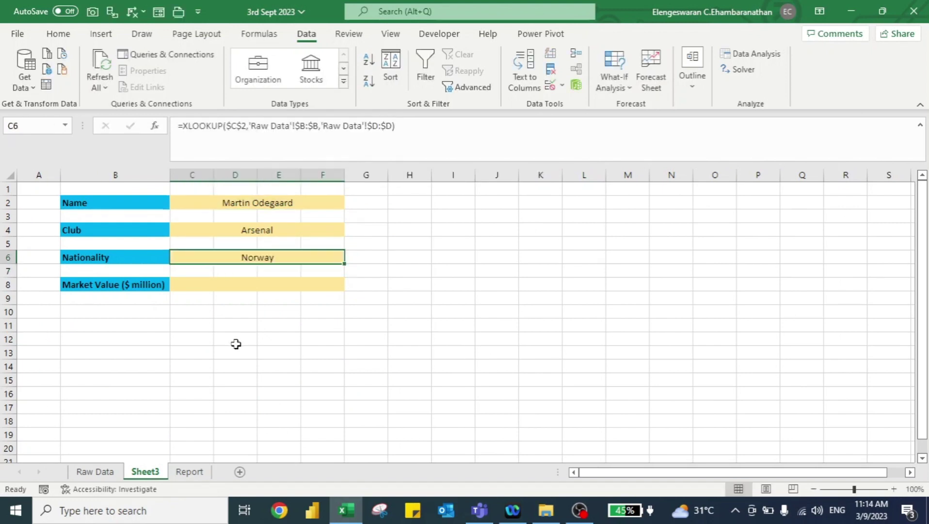
key("ctrl+c")
key("Down")
key("Down")
Paste the lookup formula, formulas only, into the Market Value cell C8
key("ctrl+alt+v")
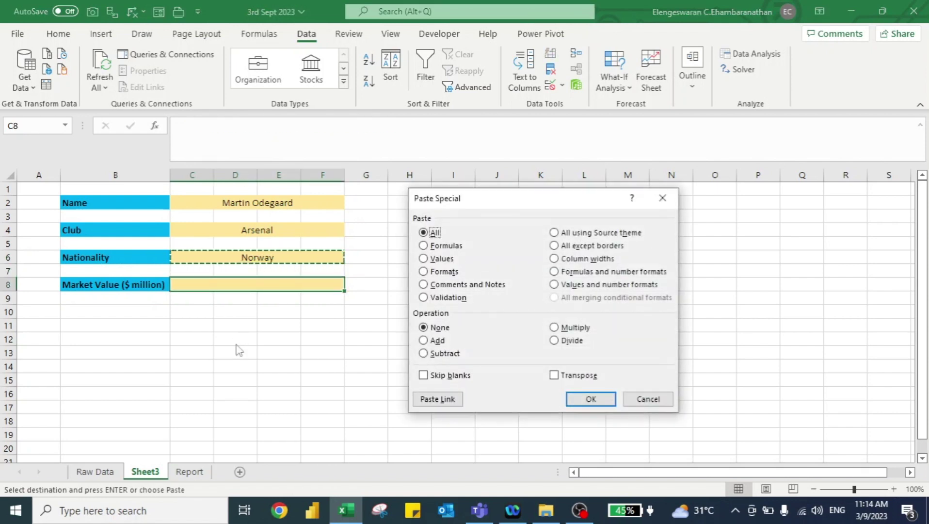
key("f")
key("Return")
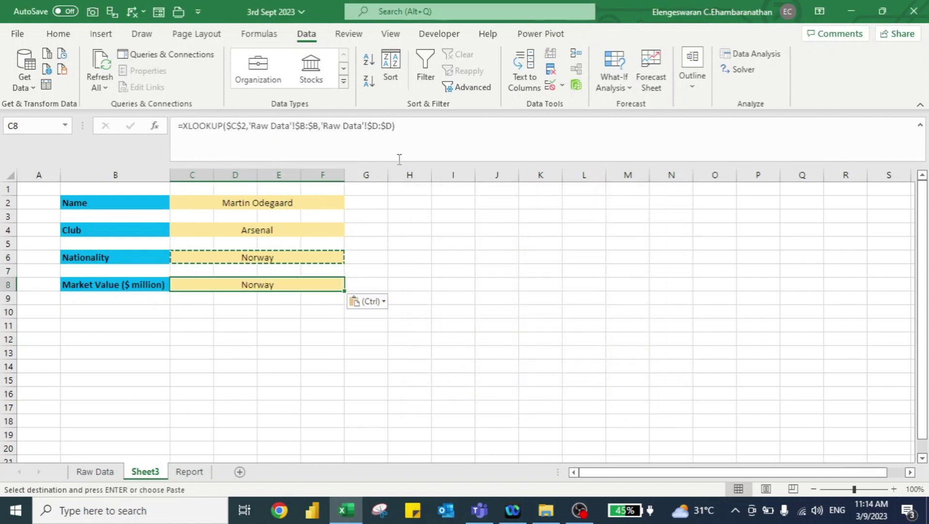
left_click(97, 472)
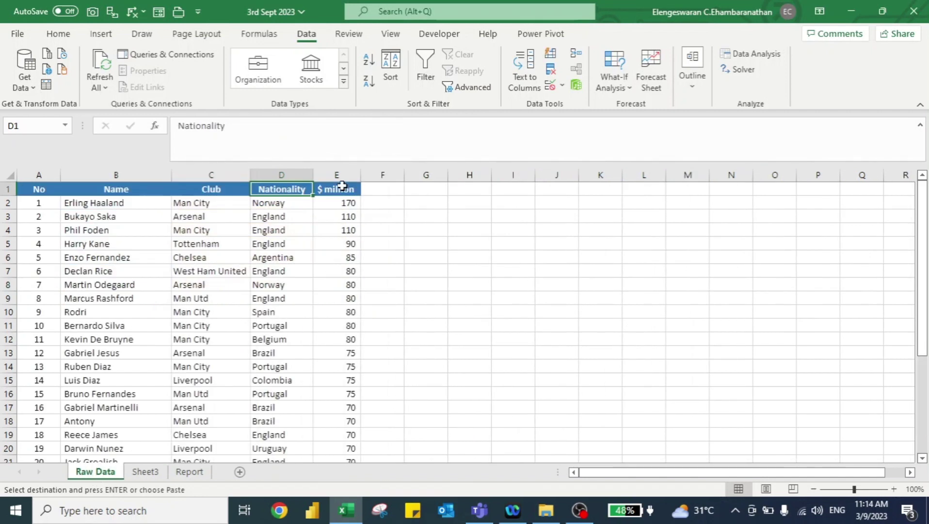
left_click(151, 475)
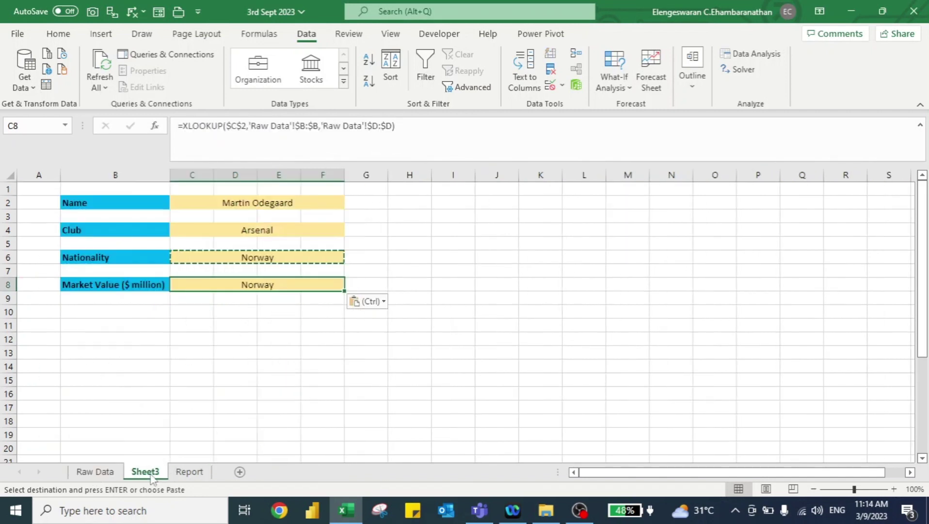
Change C8's return range from $D:$D to $E:$E so it shows 80
left_click(381, 122)
key("BackSpace")
type("e")
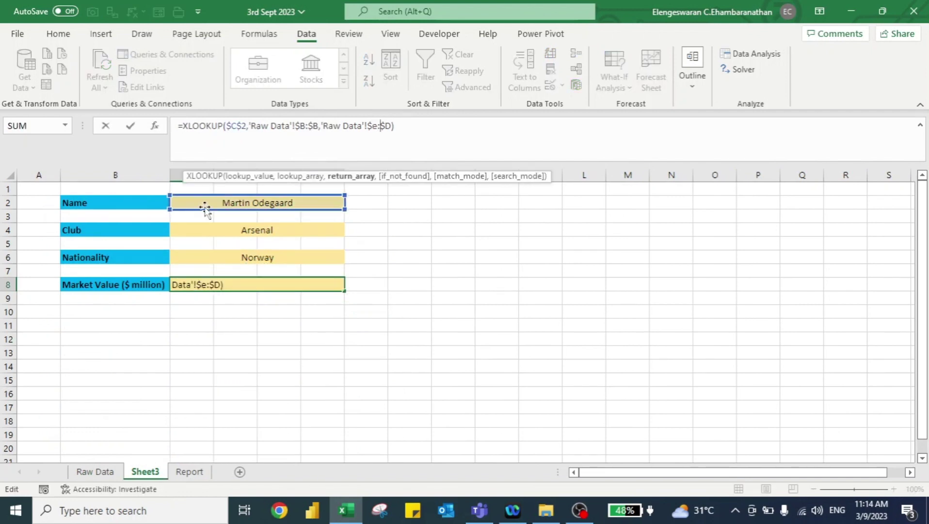
key("BackSpace")
type("e")
key("Return")
key("Up")
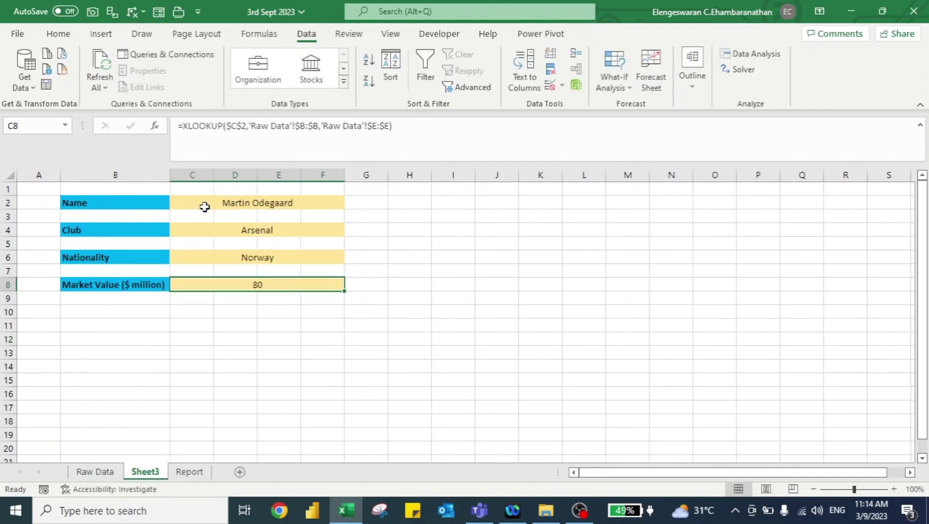
left_click(63, 34)
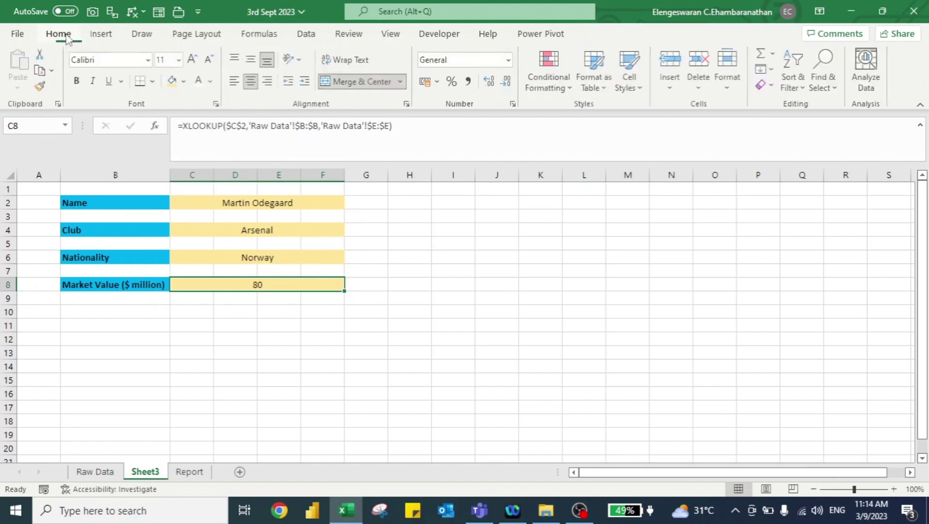
Draw a rectangle shape over the market value area around C8:F12
left_click(107, 38)
left_click(160, 86)
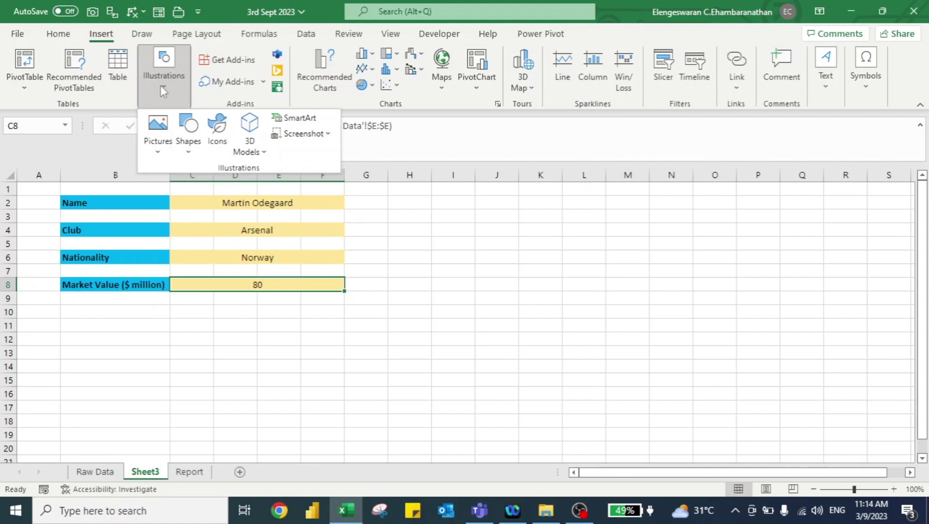
left_click(189, 155)
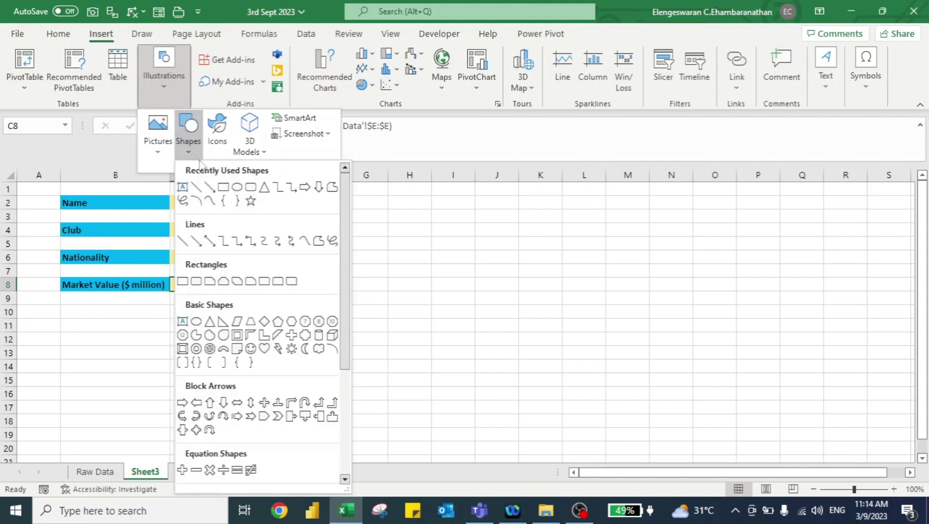
left_click(223, 188)
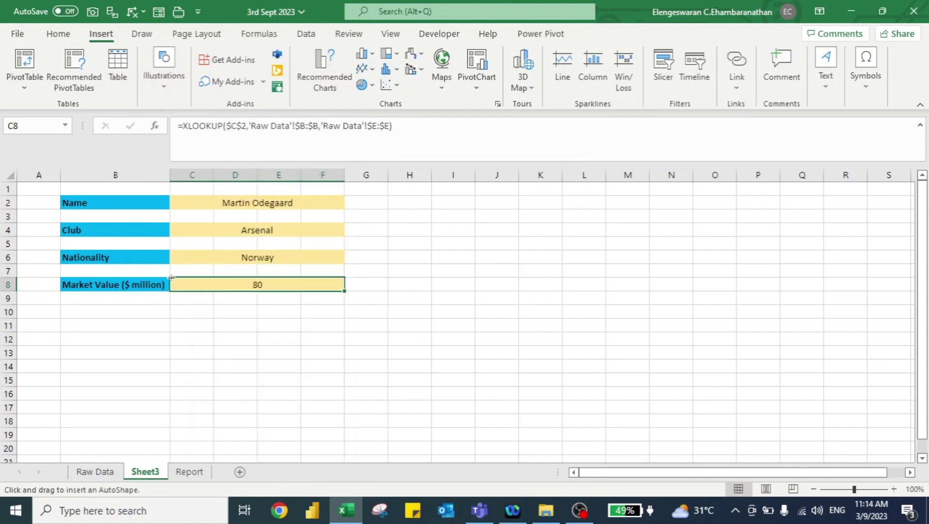
left_click_drag(172, 277, 346, 340)
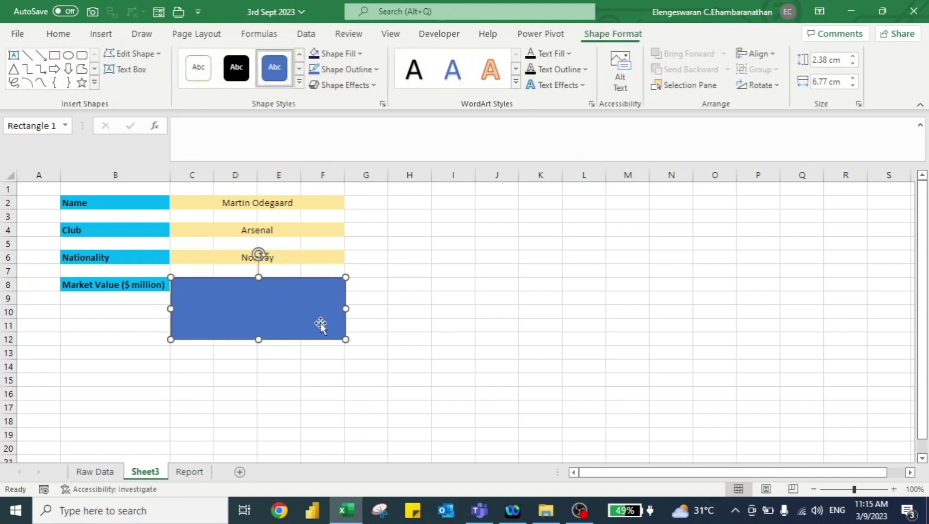
left_click_drag(291, 323, 292, 337)
Link the rectangle's text to =$C$8 so it displays 80, and position it over row 8
left_click(250, 127)
type("=")
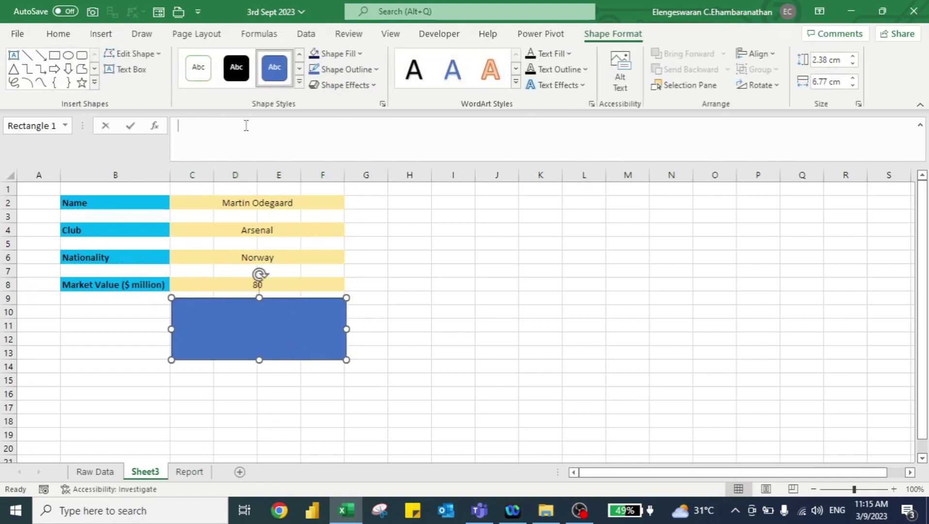
left_click(225, 286)
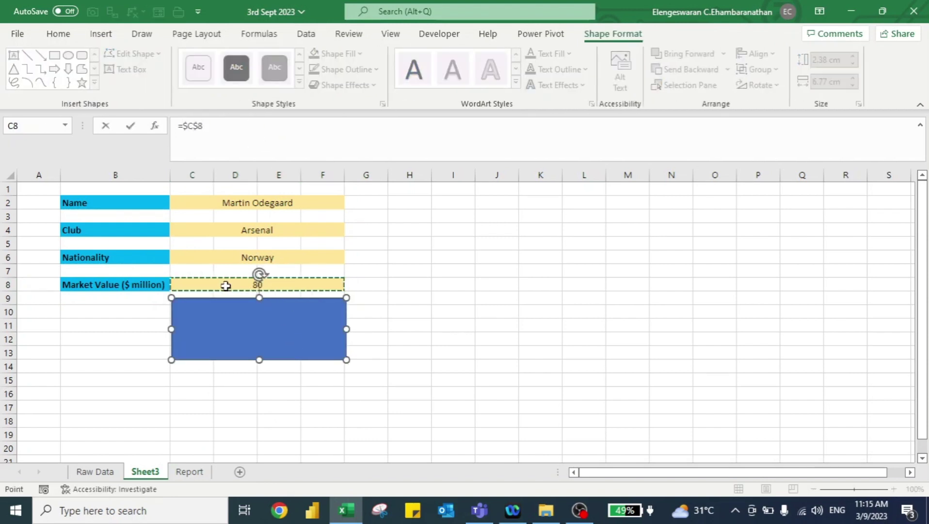
key("Return")
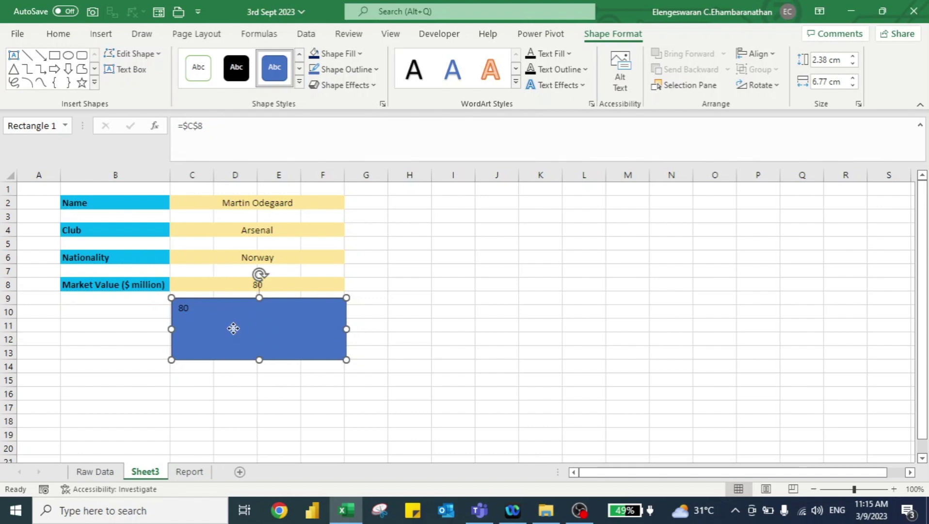
left_click_drag(233, 328, 234, 309)
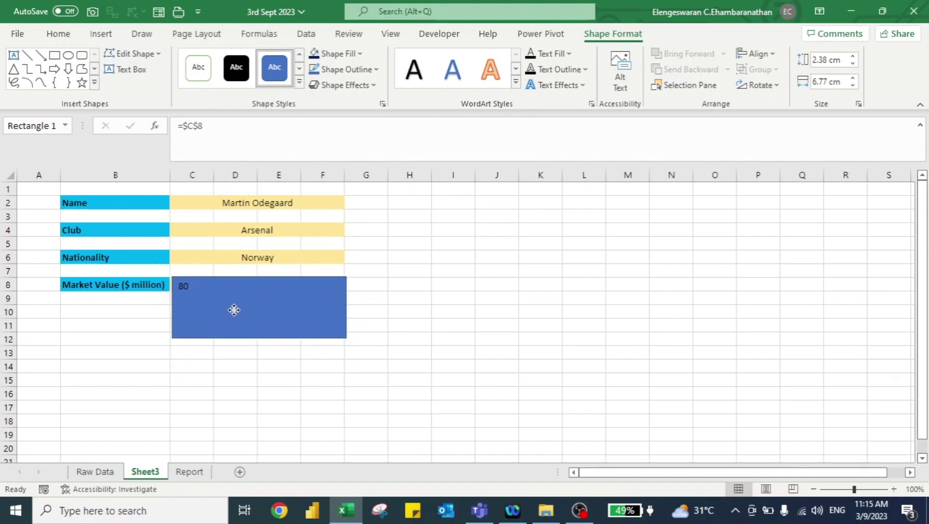
Format the rectangle with navy fill and bold white text, centred, at font size 40
left_click(58, 34)
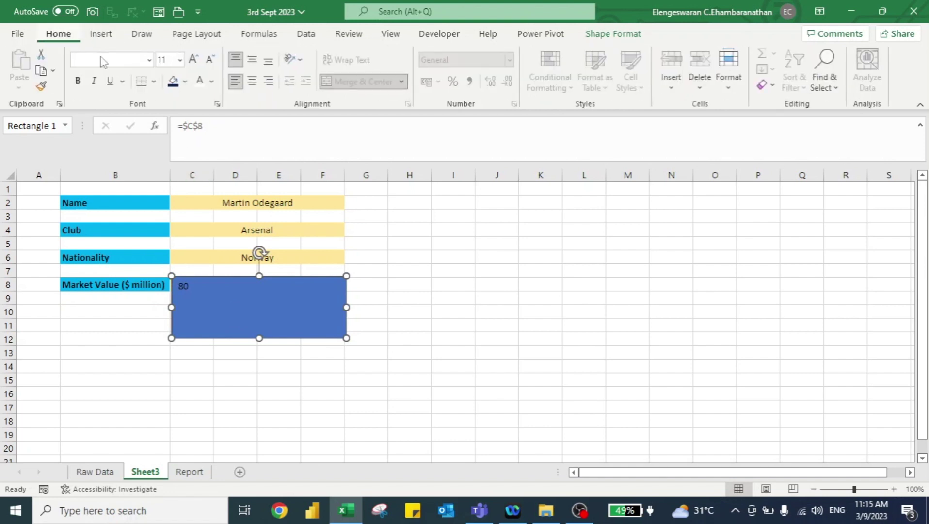
left_click(173, 82)
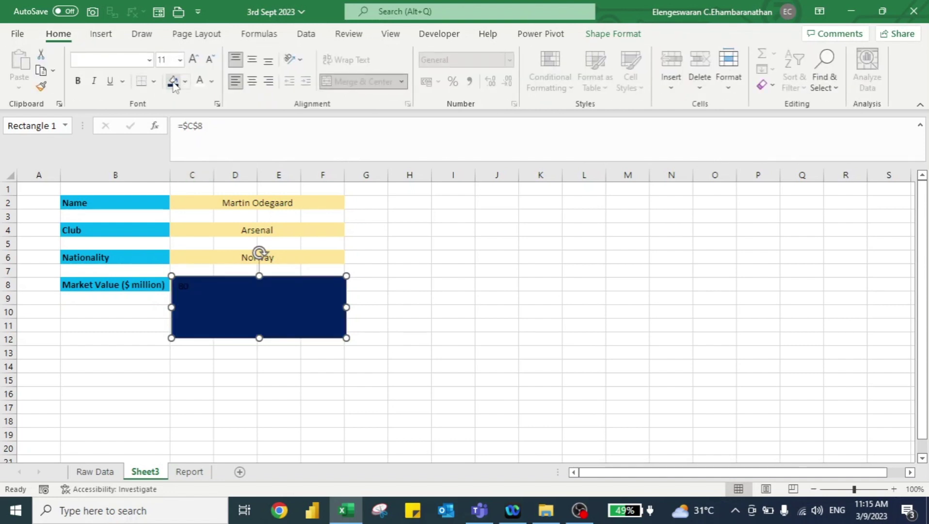
left_click(199, 81)
key("ctrl+b")
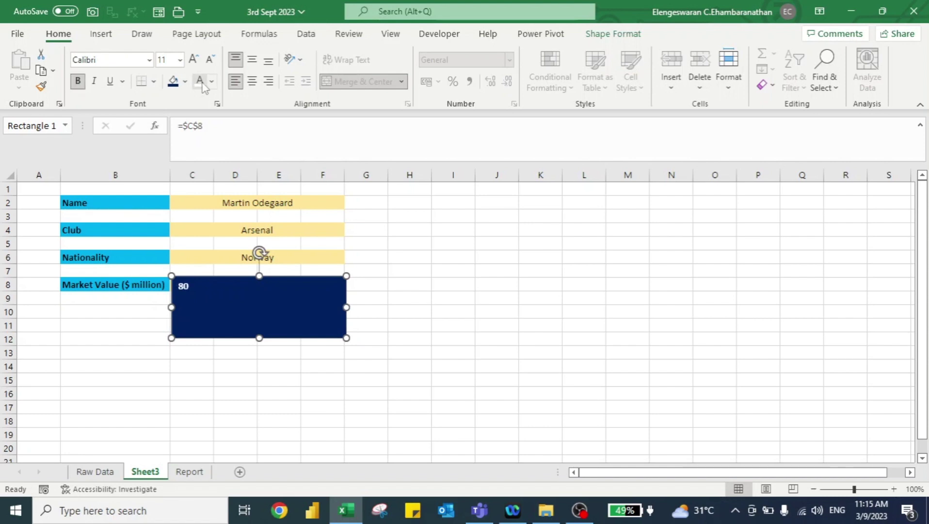
left_click(253, 61)
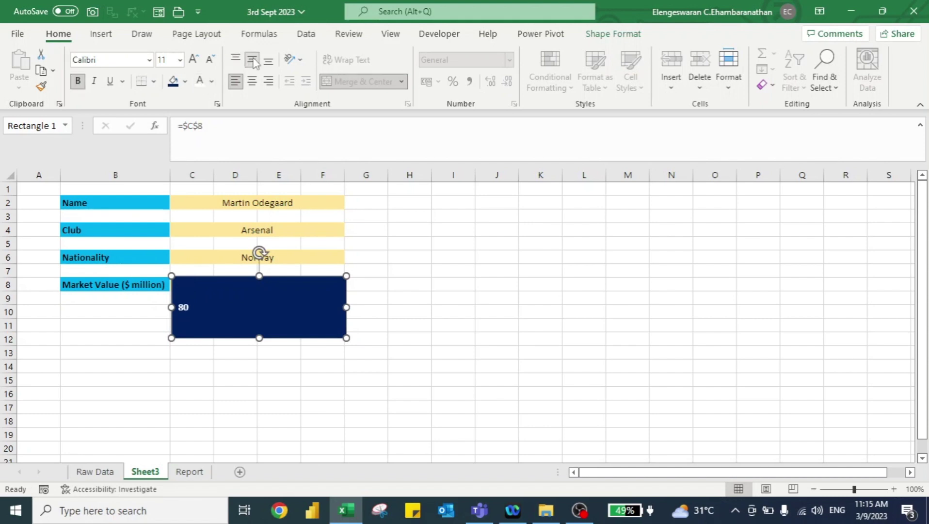
left_click(252, 82)
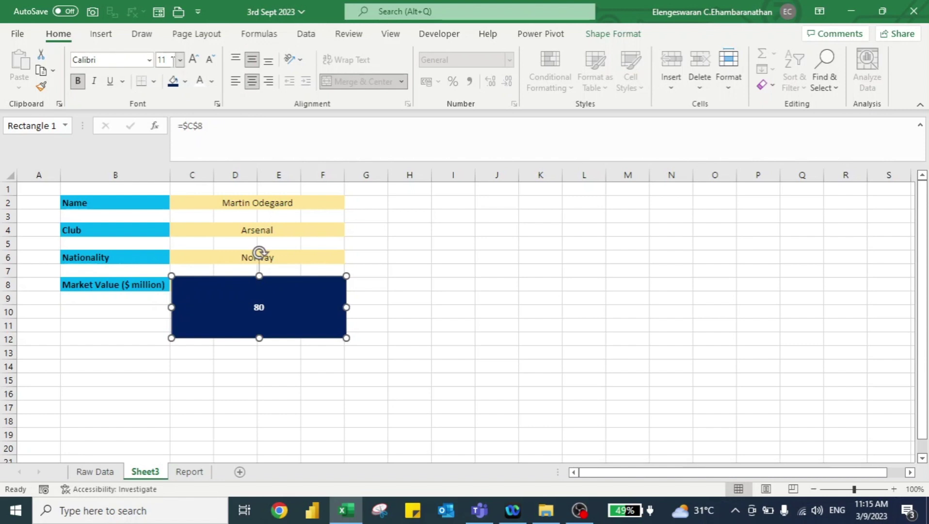
left_click(169, 59)
type("4")
key("Return")
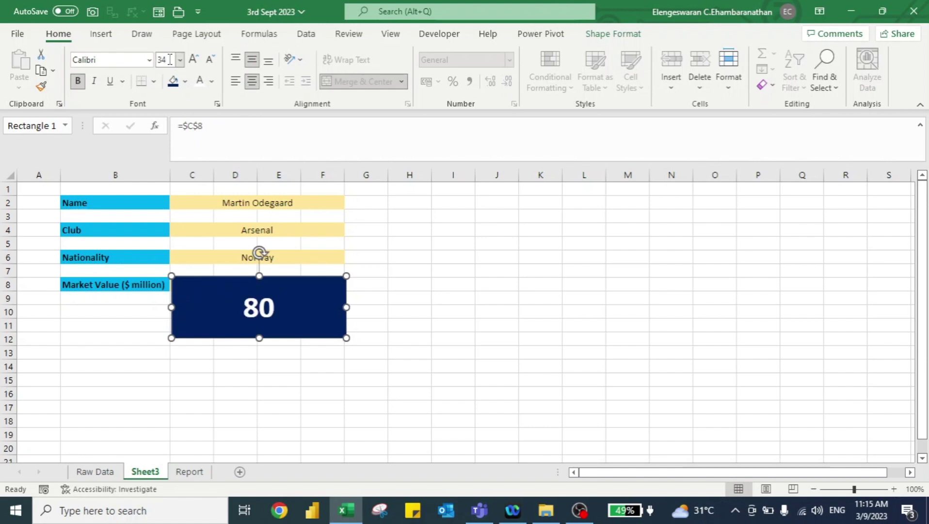
left_click(171, 59)
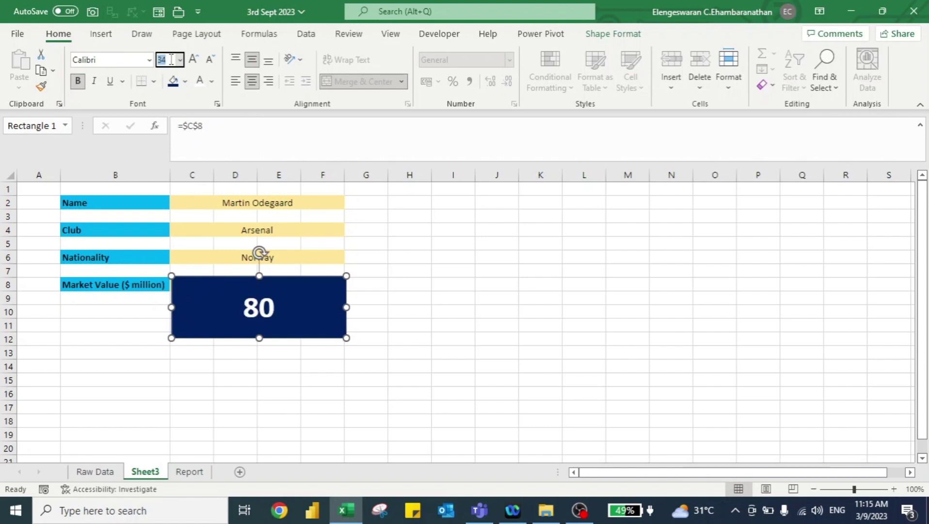
type("40")
key("Return")
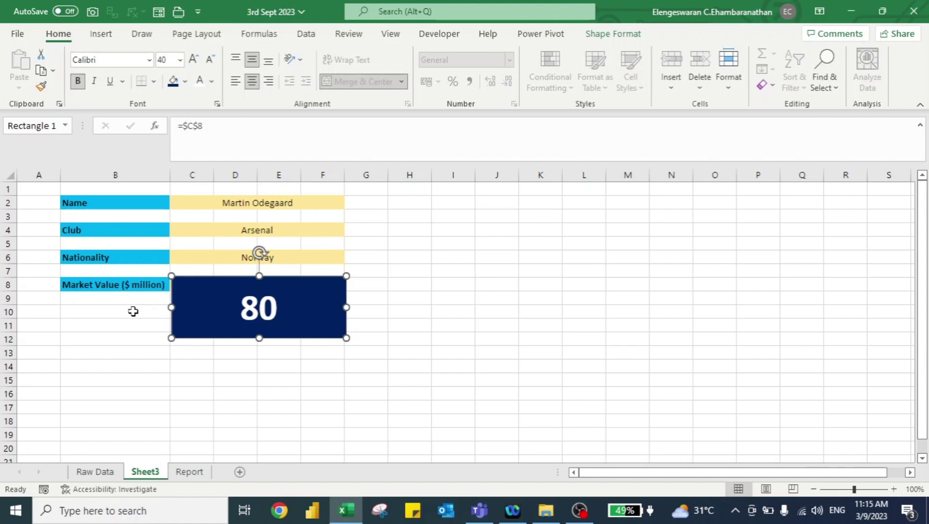
Turn off the worksheet gridlines on Sheet3
left_click(133, 311)
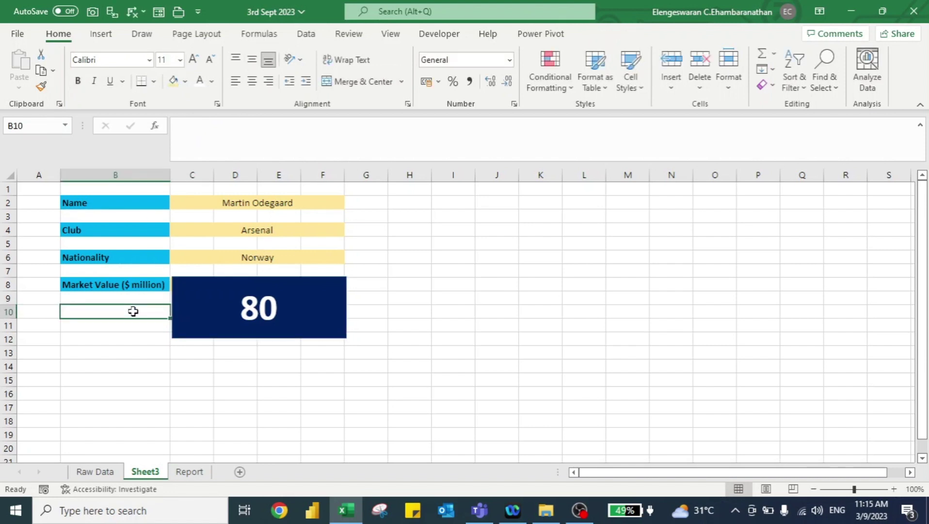
left_click(390, 33)
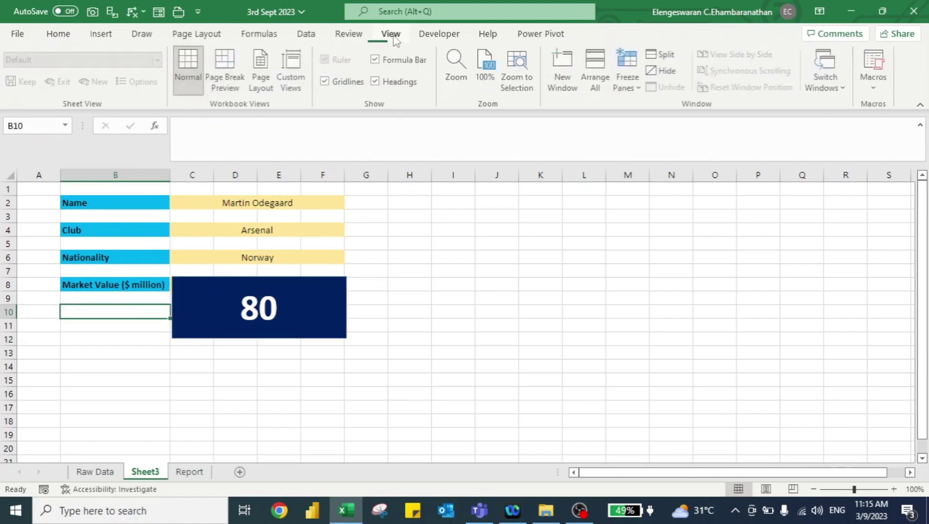
left_click(326, 81)
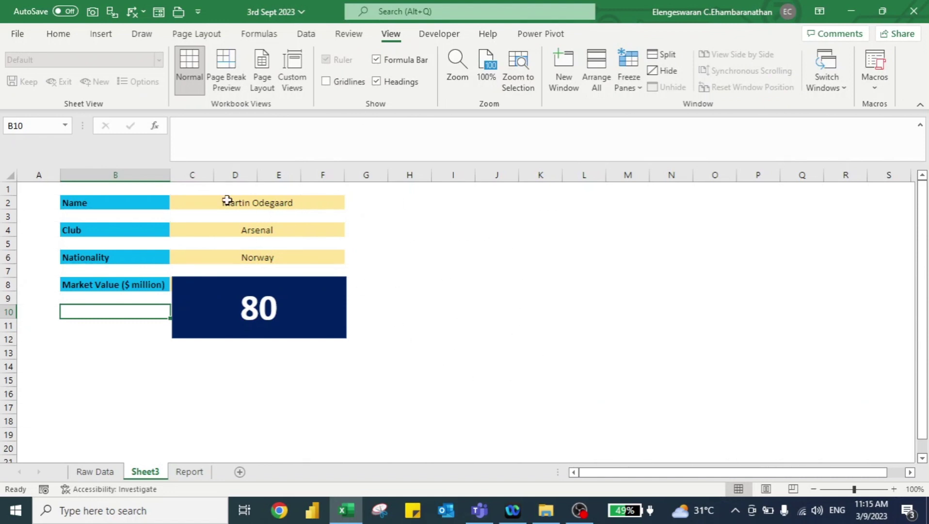
left_click(212, 203)
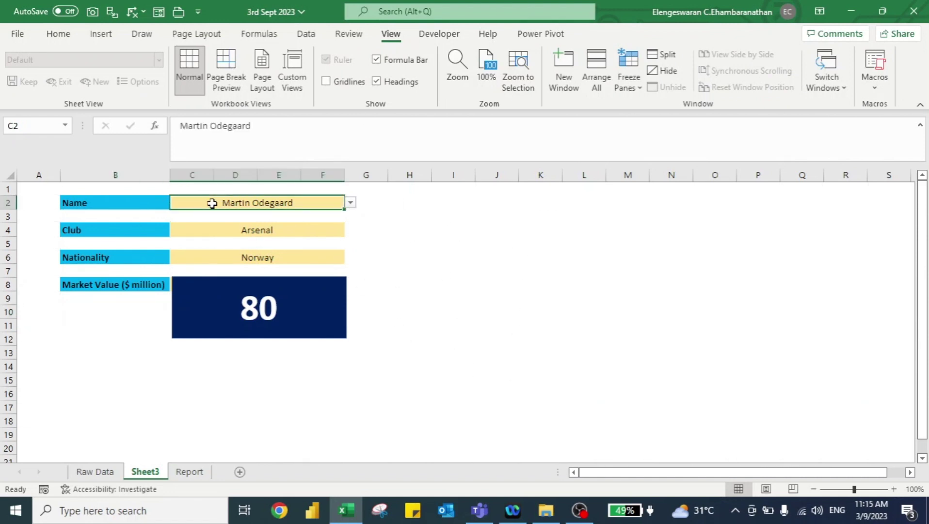
Try Ruben Diaz and Darwin Nunez in C2's dropdown, then settle on Enzo Fernandez
left_click(350, 204)
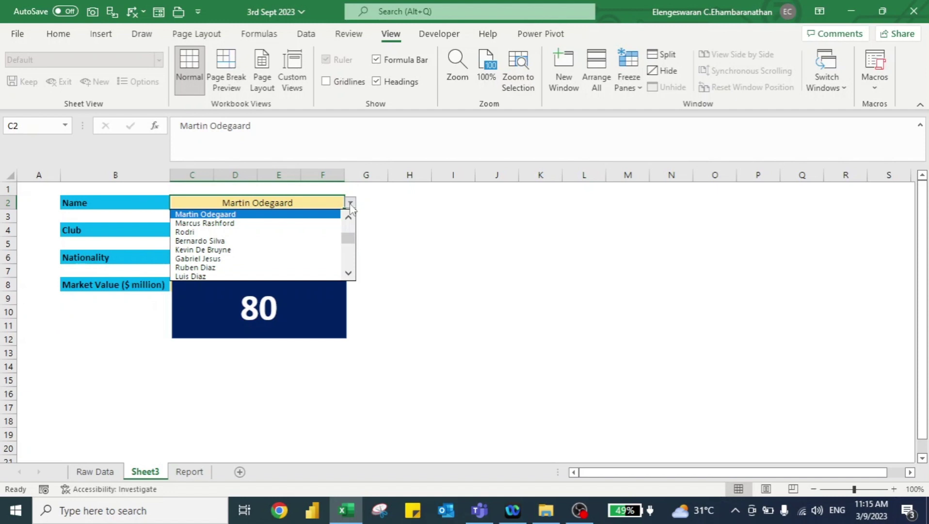
left_click(274, 267)
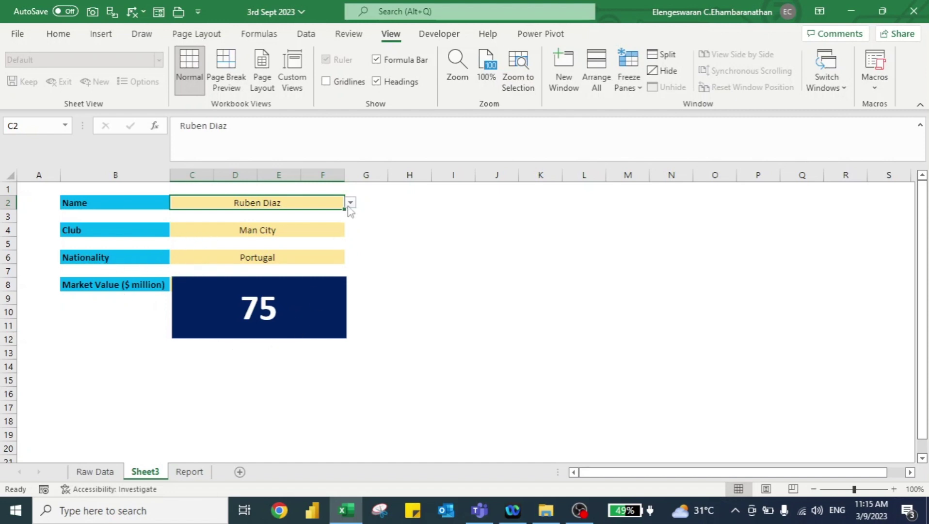
left_click(350, 203)
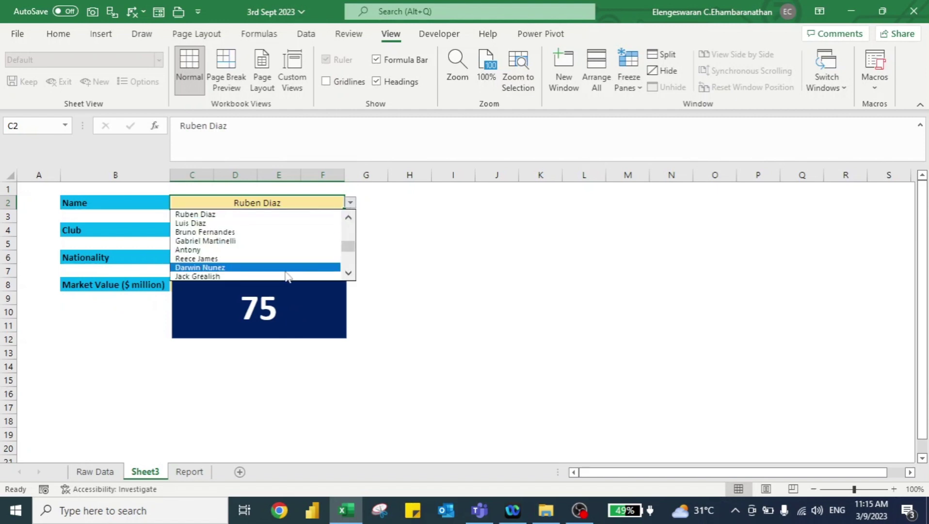
left_click(286, 268)
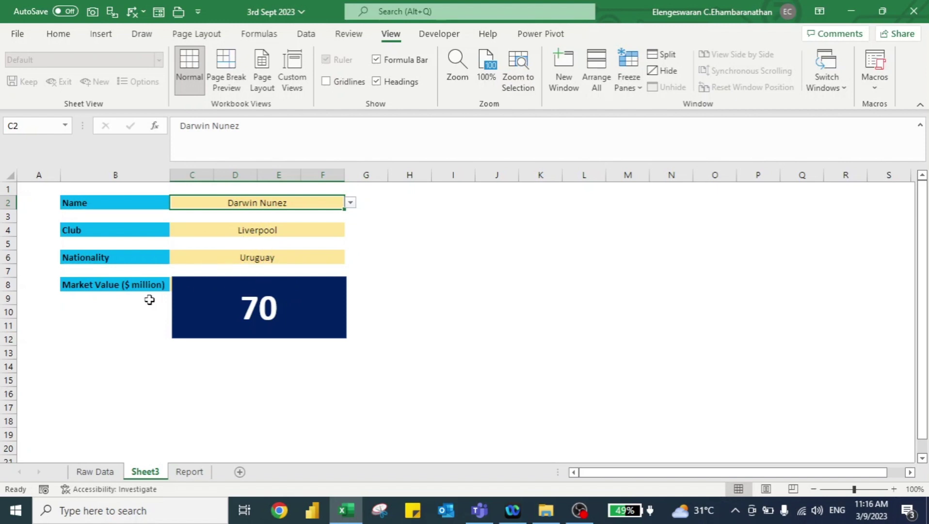
left_click(350, 204)
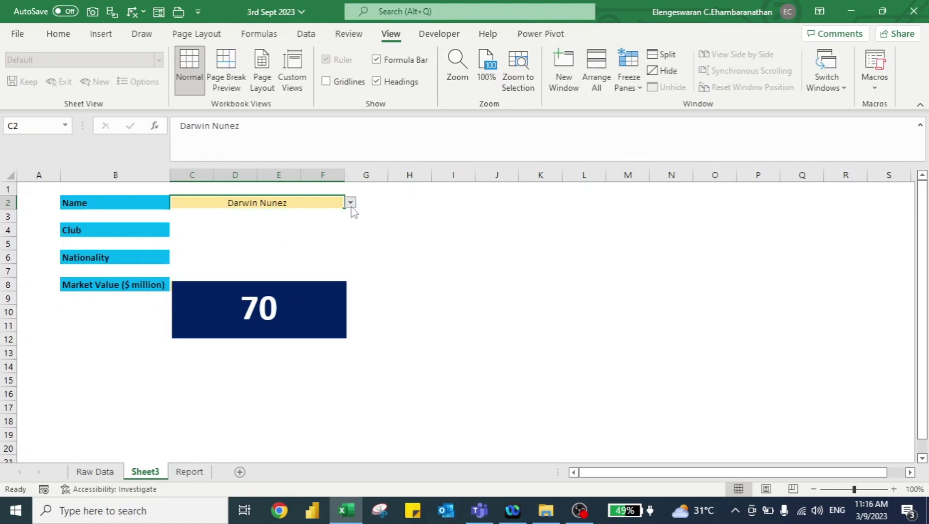
left_click_drag(352, 262, 352, 218)
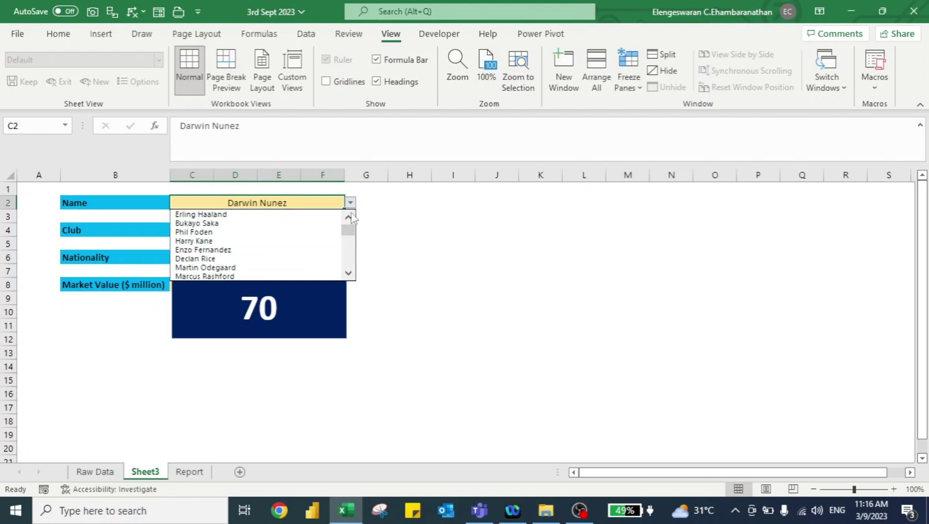
key("Escape")
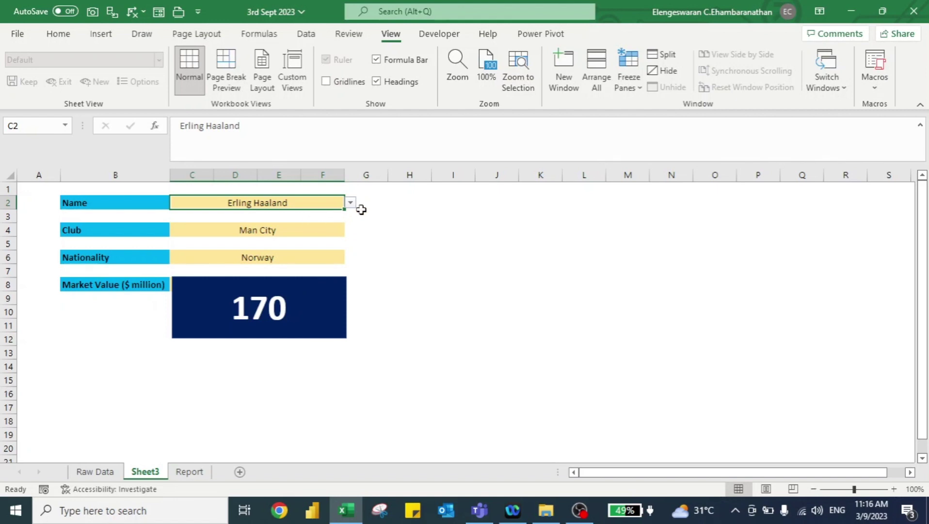
left_click(350, 203)
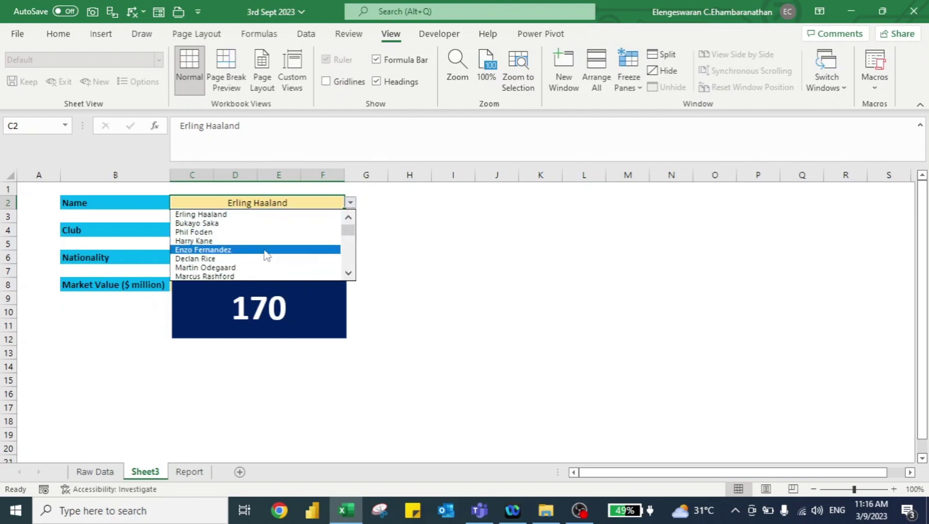
left_click(263, 250)
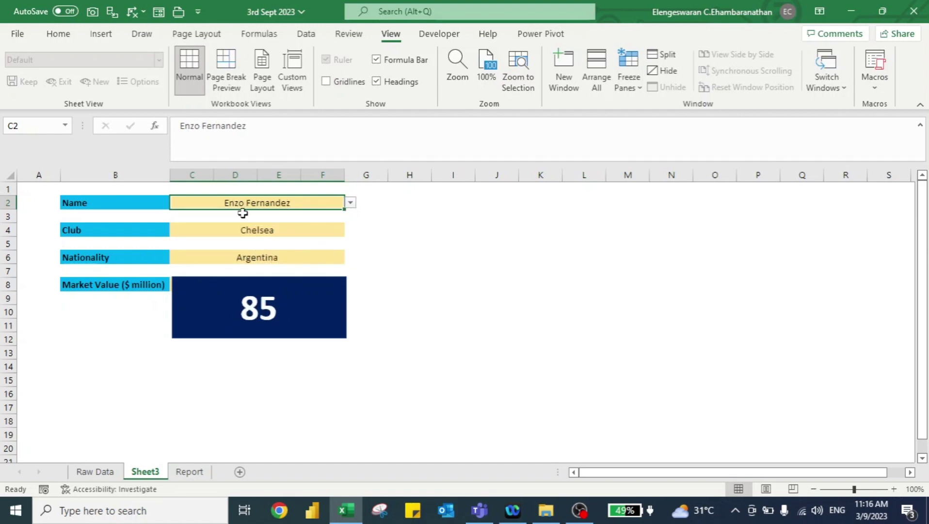